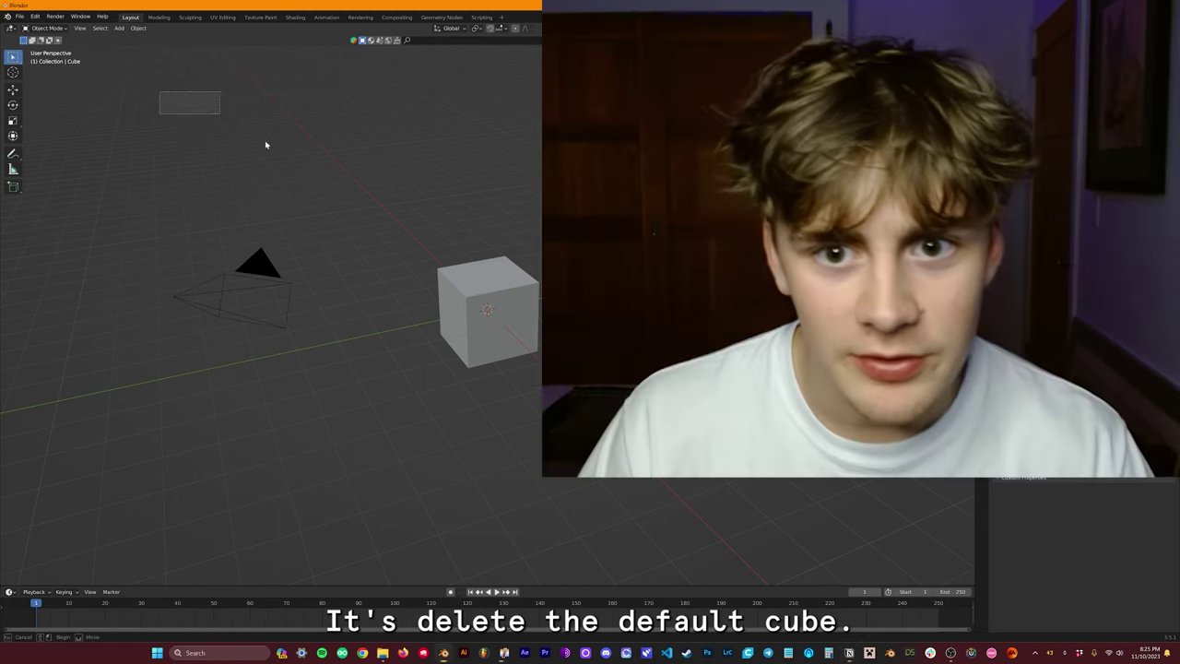
# - Delete the default objects from the scene
pyautogui.click(258, 265)
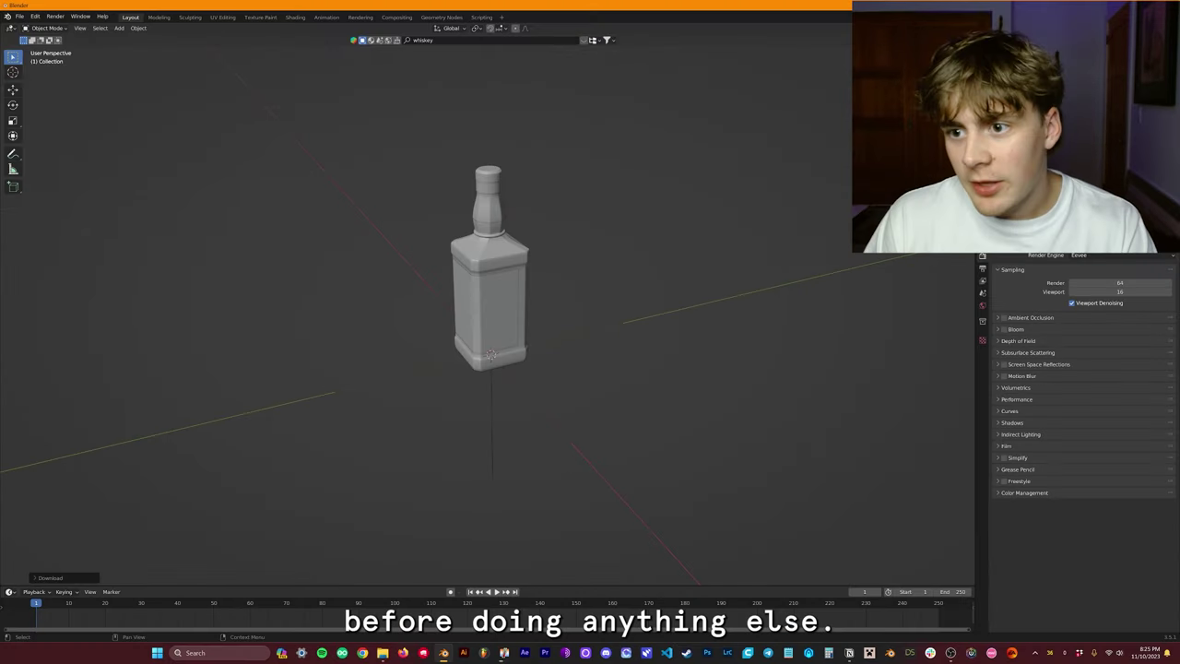
# - Split the 3D viewport vertically into two side-by-side views and add a camera framing the whiskey bottle
pyautogui.click(531, 153)
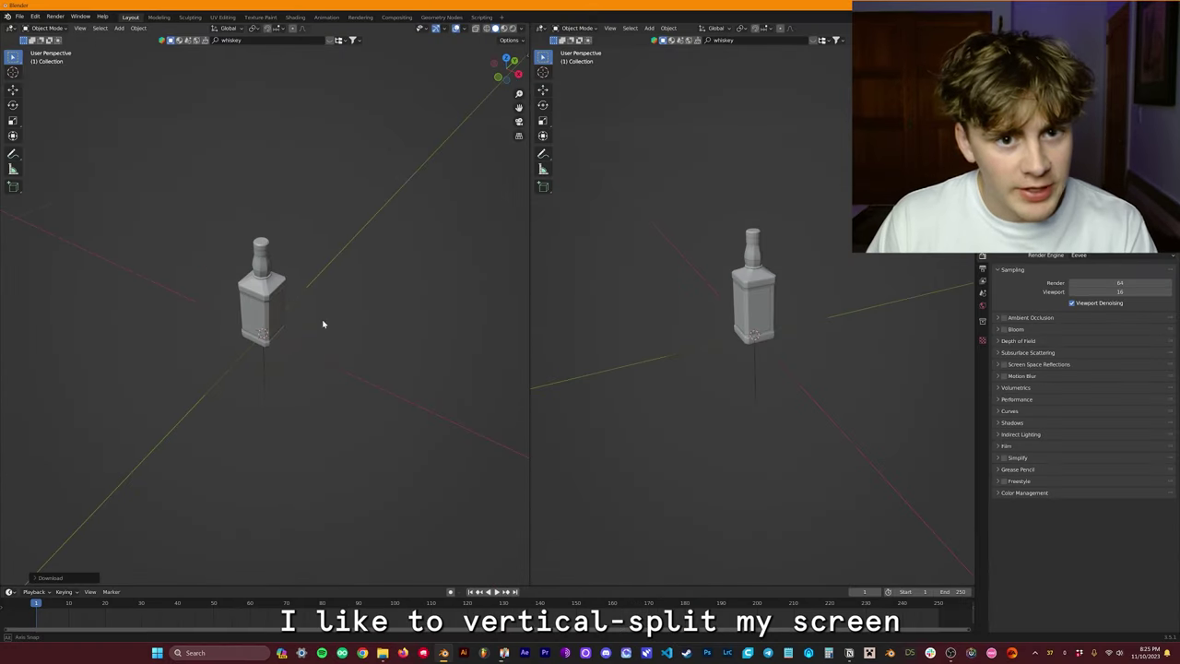
pyautogui.hotkey('shift', 'a')
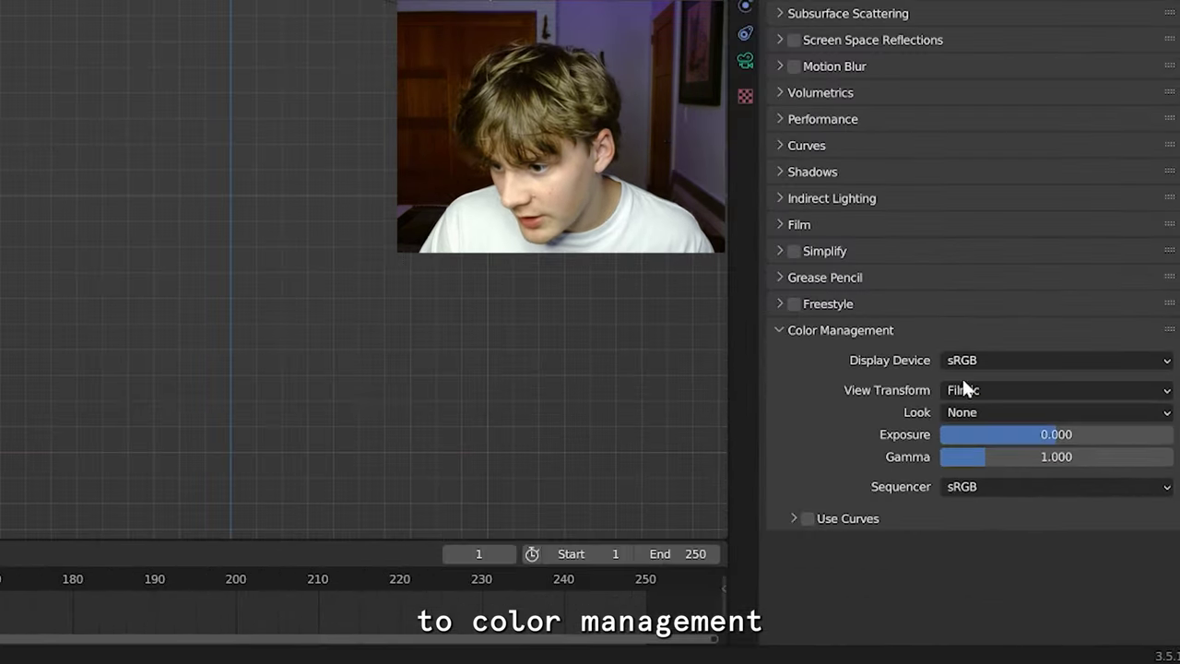
# - Set the color management look to Medium High Contrast and the render engine to Cycles using GPU Compute
pyautogui.click(975, 412)
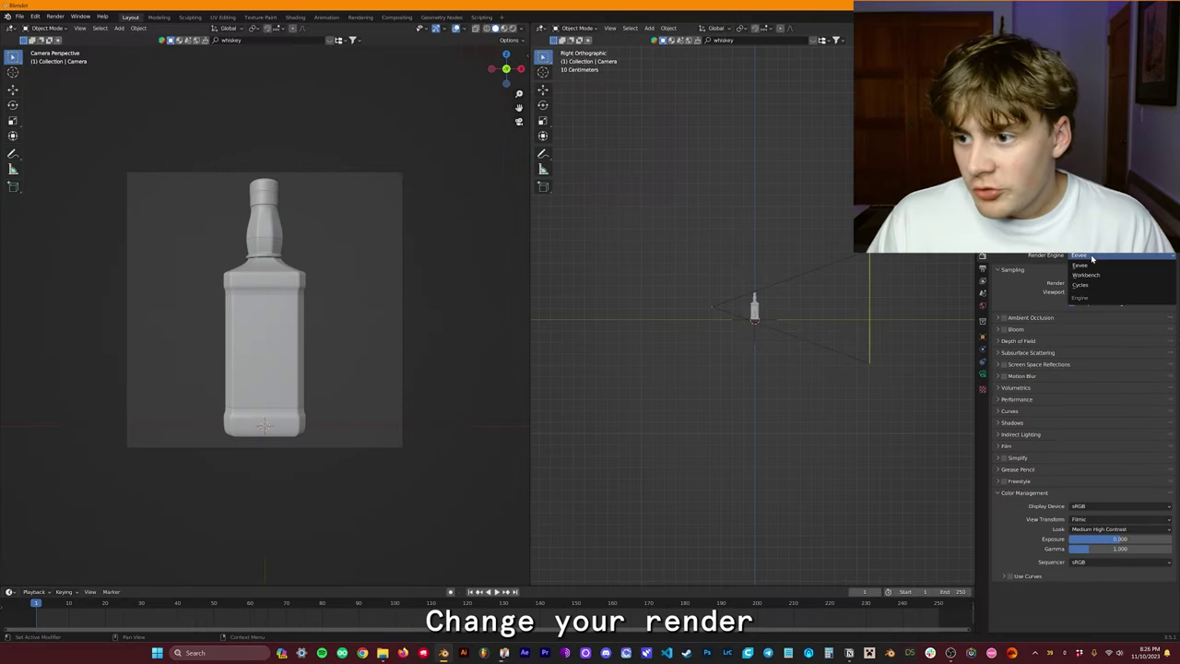
pyautogui.click(1084, 288)
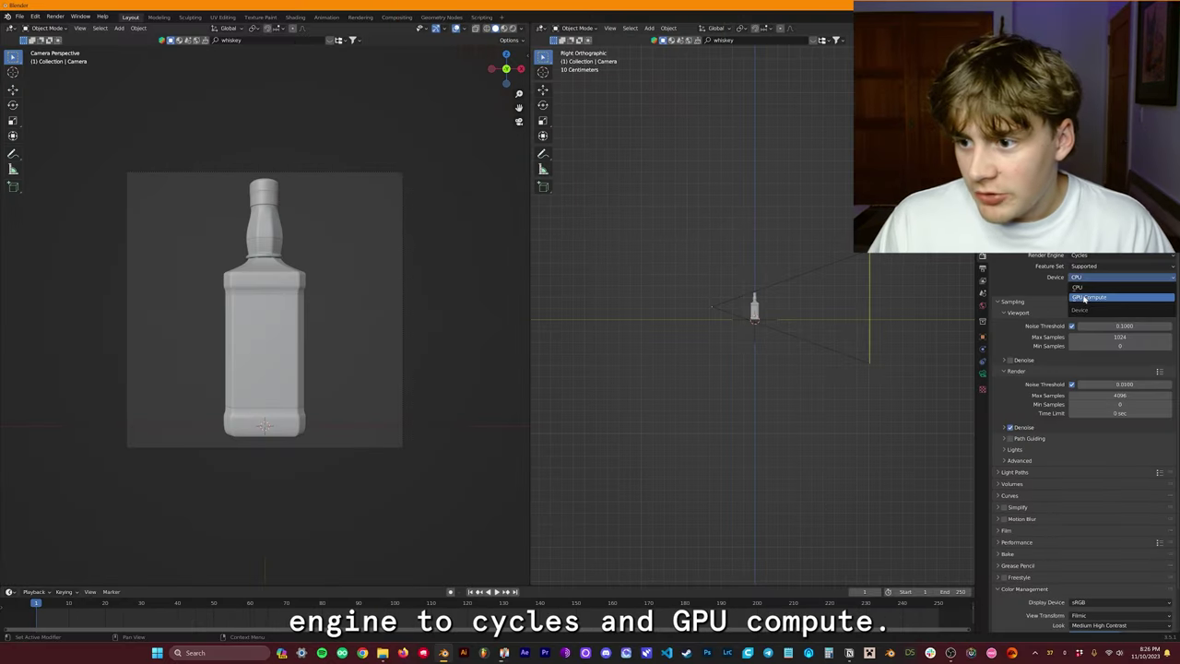
pyautogui.click(1086, 298)
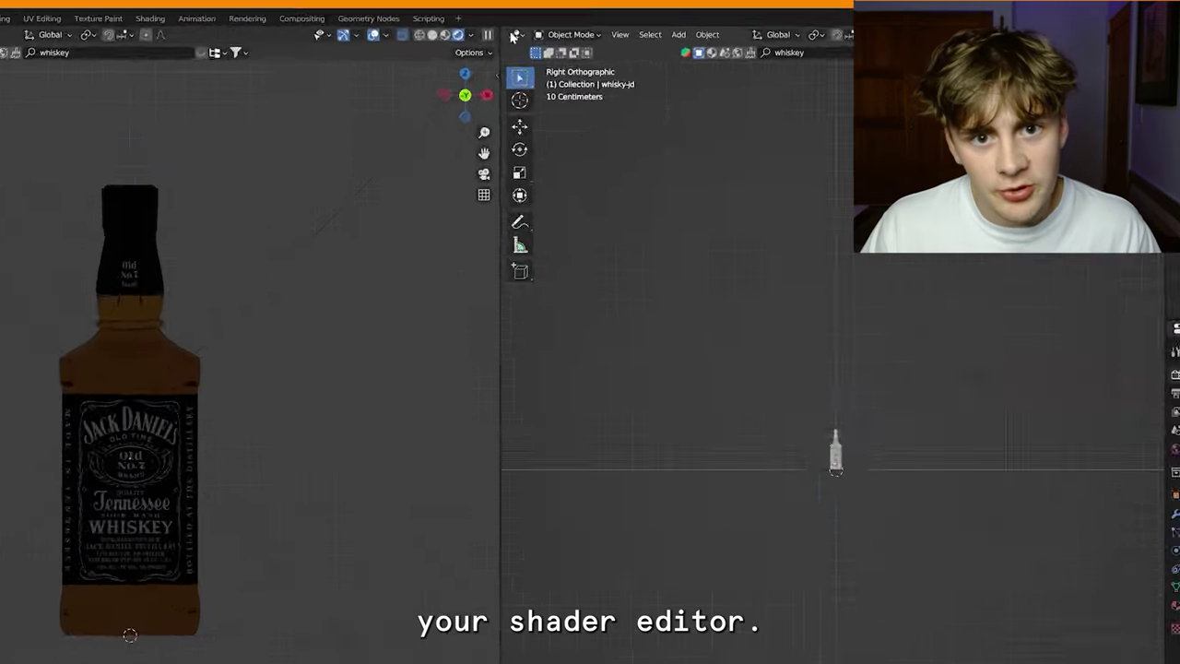
# - Turn the second viewport into a Shader Editor and switch its shader type from Object to World
pyautogui.click(543, 28)
pyautogui.click(560, 117)
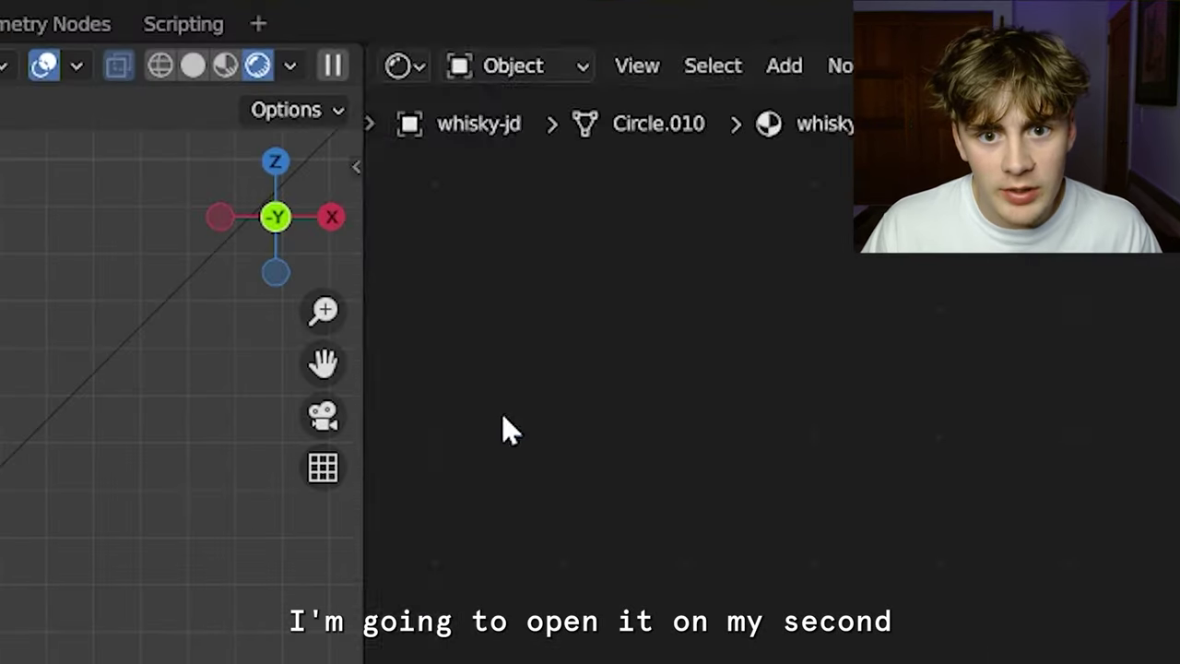
pyautogui.click(535, 67)
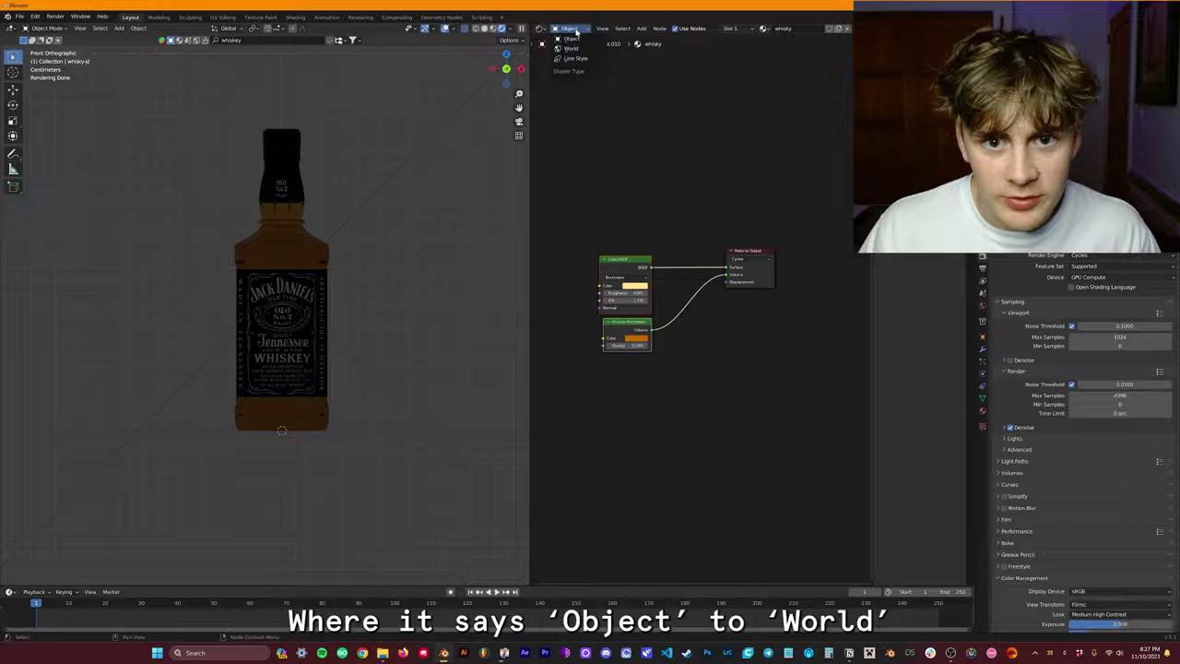
pyautogui.click(571, 48)
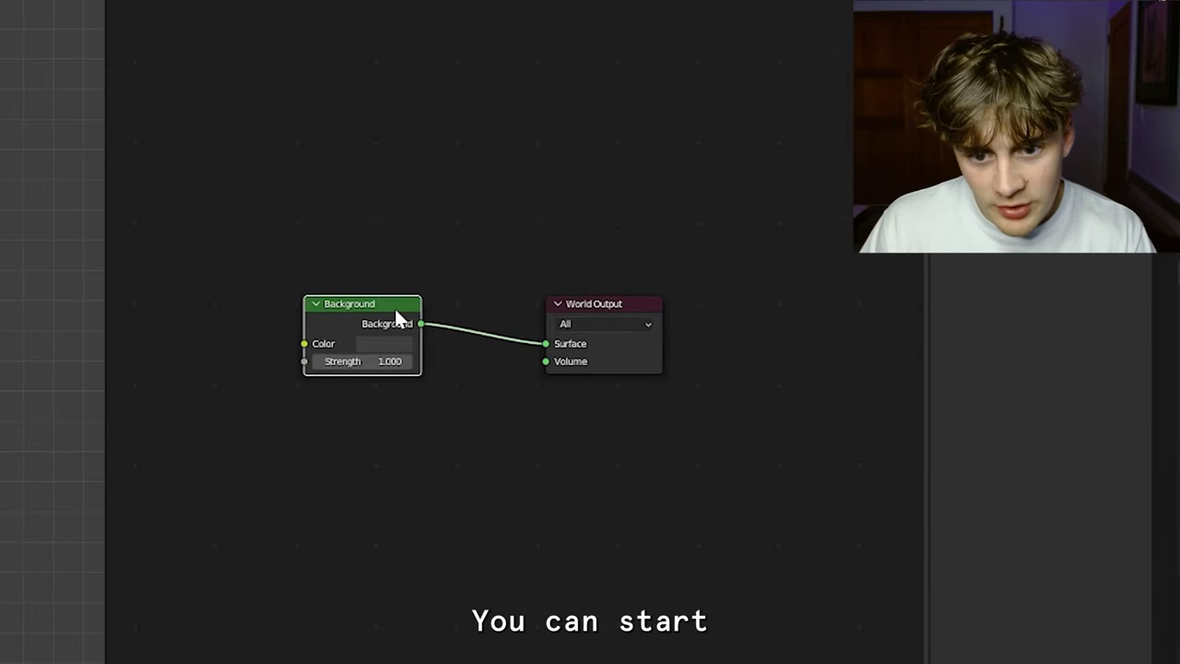
# - Duplicate the Background node below the original and add a Light Path node beside the two
pyautogui.hotkey('shift', 'd')
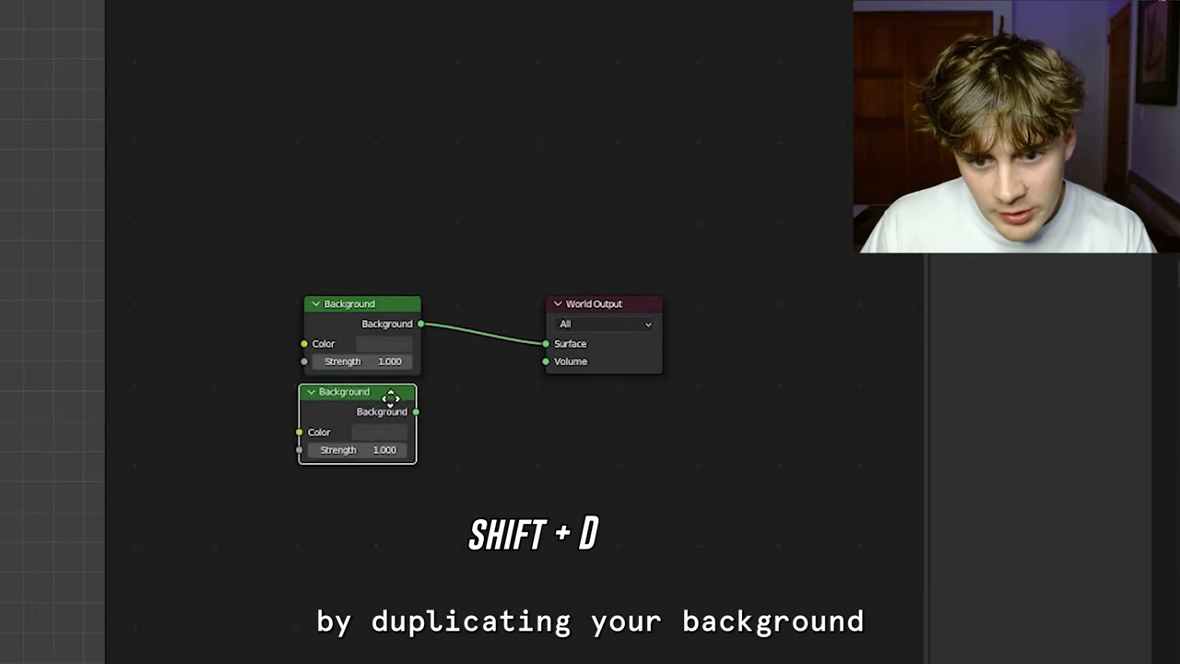
pyautogui.click(397, 395)
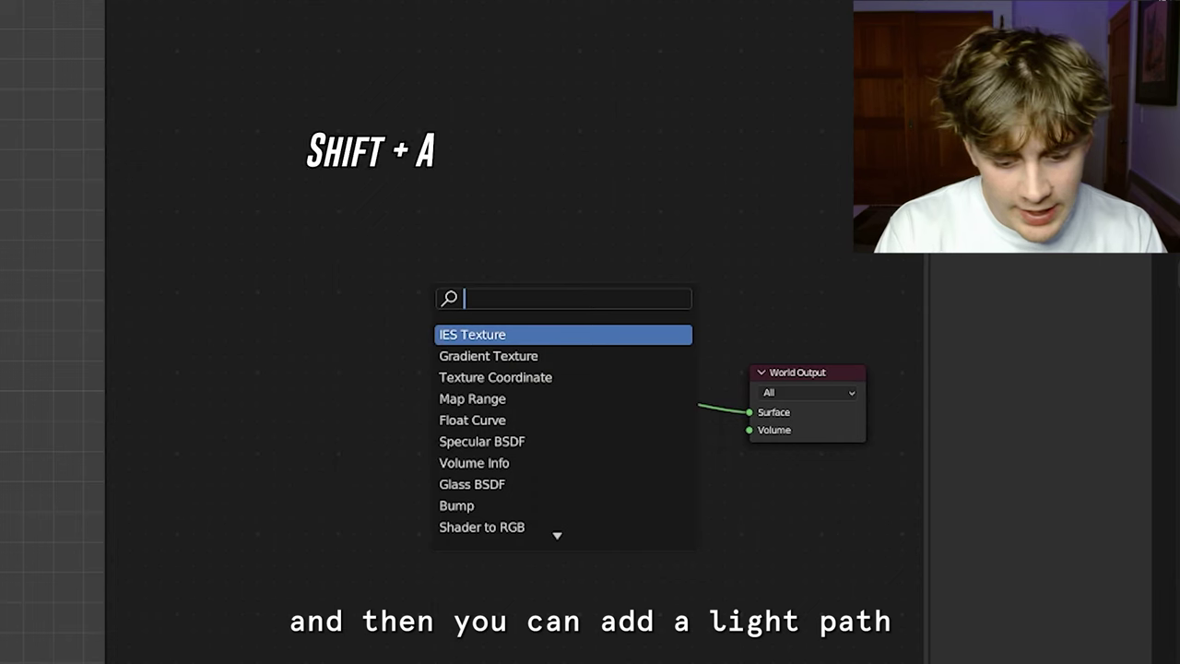
pyautogui.write('ligh')
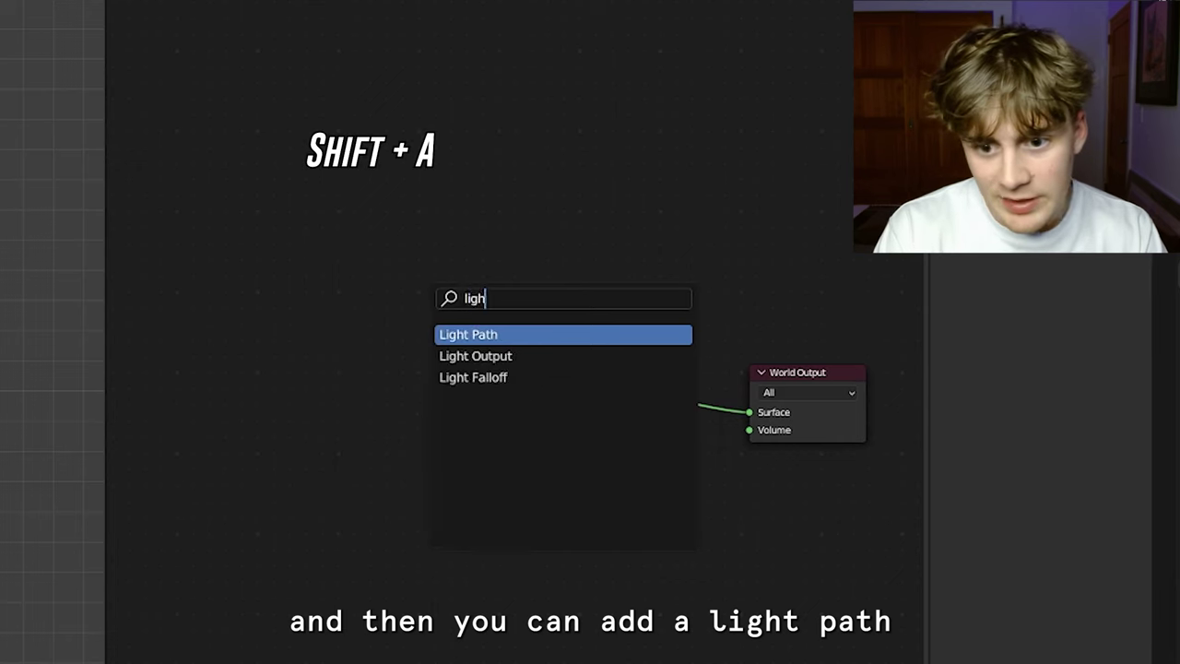
pyautogui.press('Return')
pyautogui.click(197, 241)
# - Mix both Background nodes through a Mix Shader feeding the World Output, with the Light Path's Is Camera Ray as its factor
pyautogui.hotkey('shift', 'a')
pyautogui.write('shad')
pyautogui.press('Down')
pyautogui.press('Return')
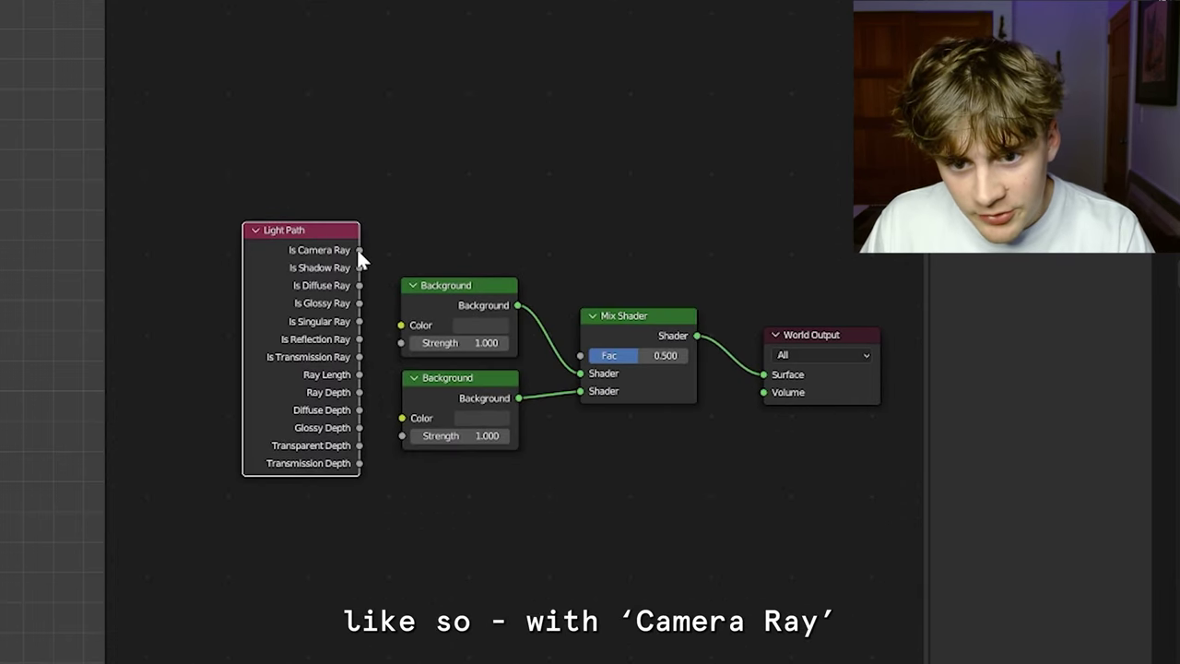
pyautogui.moveTo(568, 340); pyautogui.dragTo(580, 355)
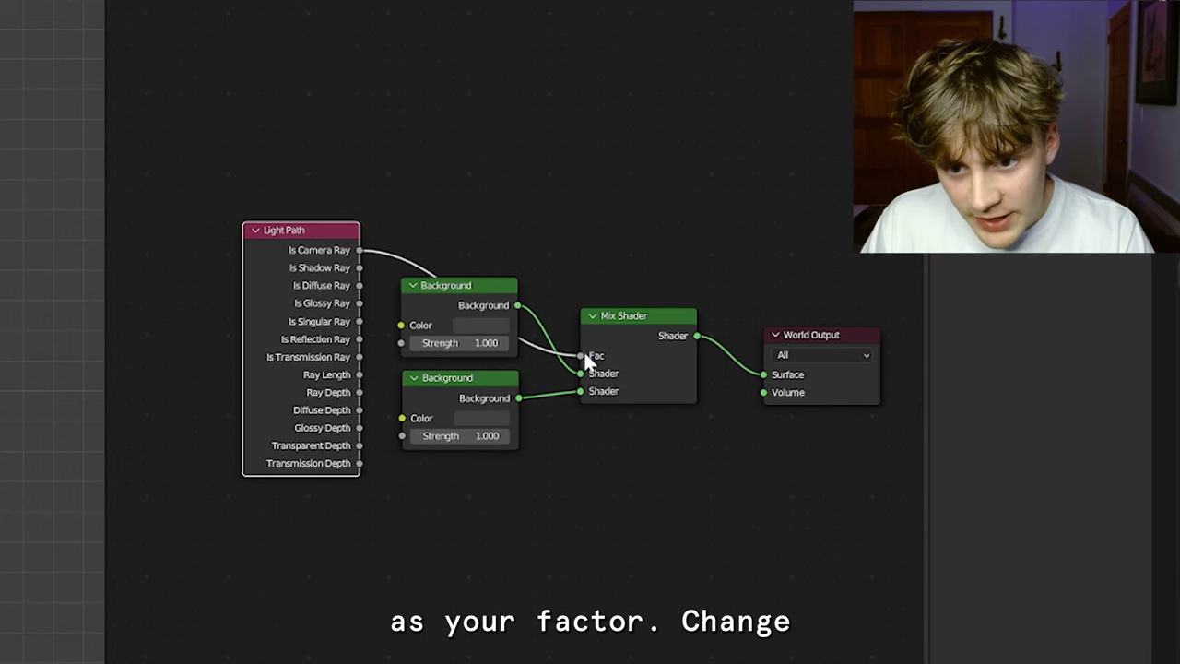
# - Set the upper Background node's color to pure black and the lower one's color to pure white
pyautogui.click(478, 326)
pyautogui.click(590, 195)
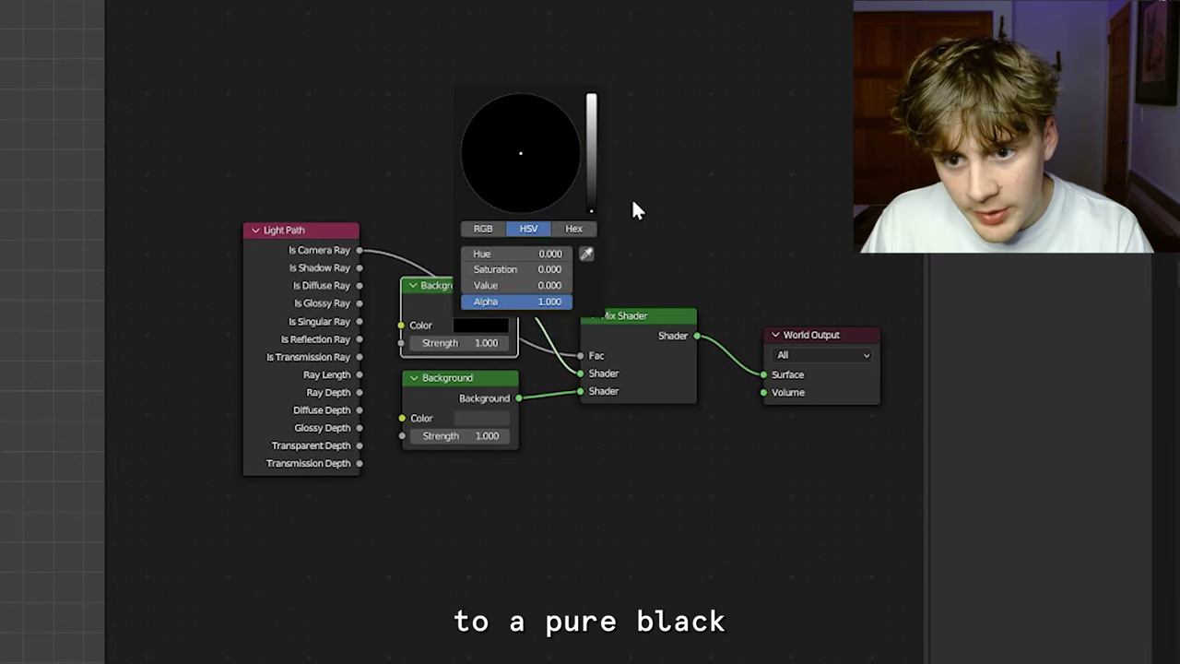
pyautogui.click(496, 426)
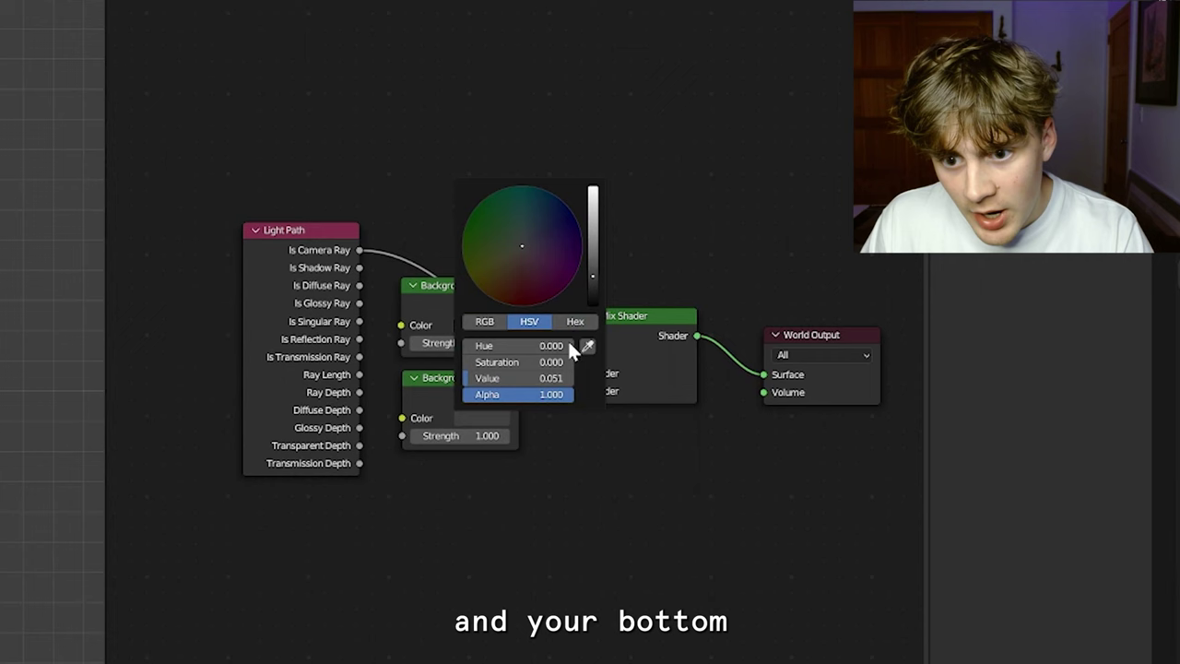
pyautogui.moveTo(593, 281); pyautogui.dragTo(593, 189)
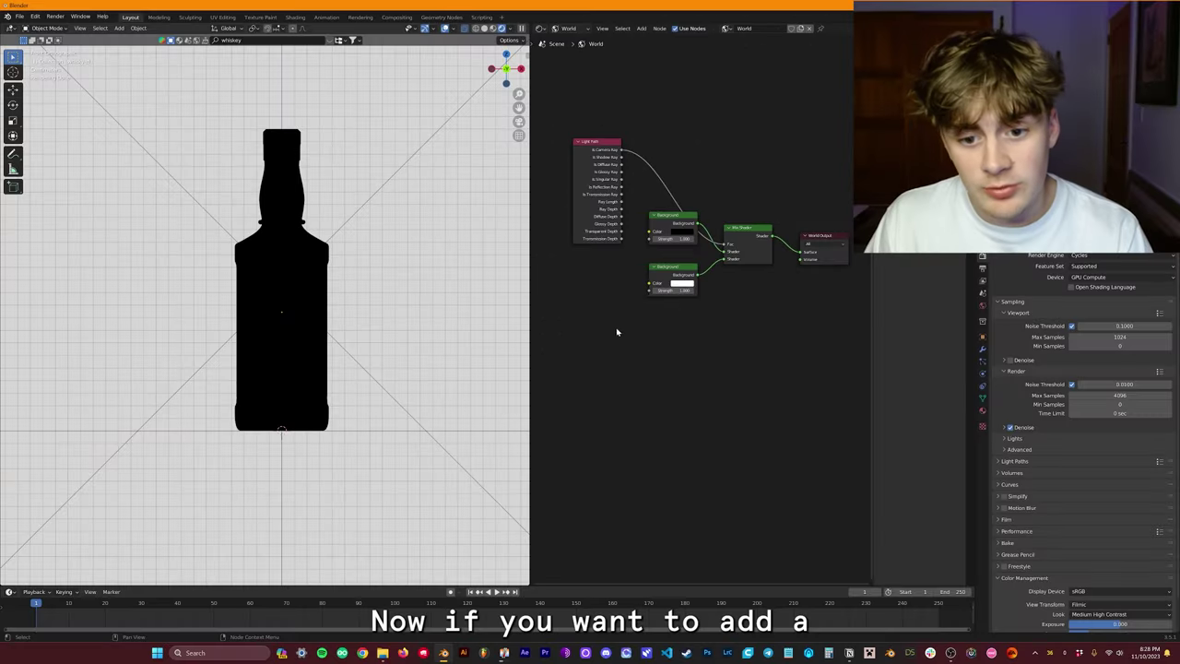
# - Add an Environment Texture node and connect its Color output to the upper Background node's color
pyautogui.hotkey('shift', 'a')
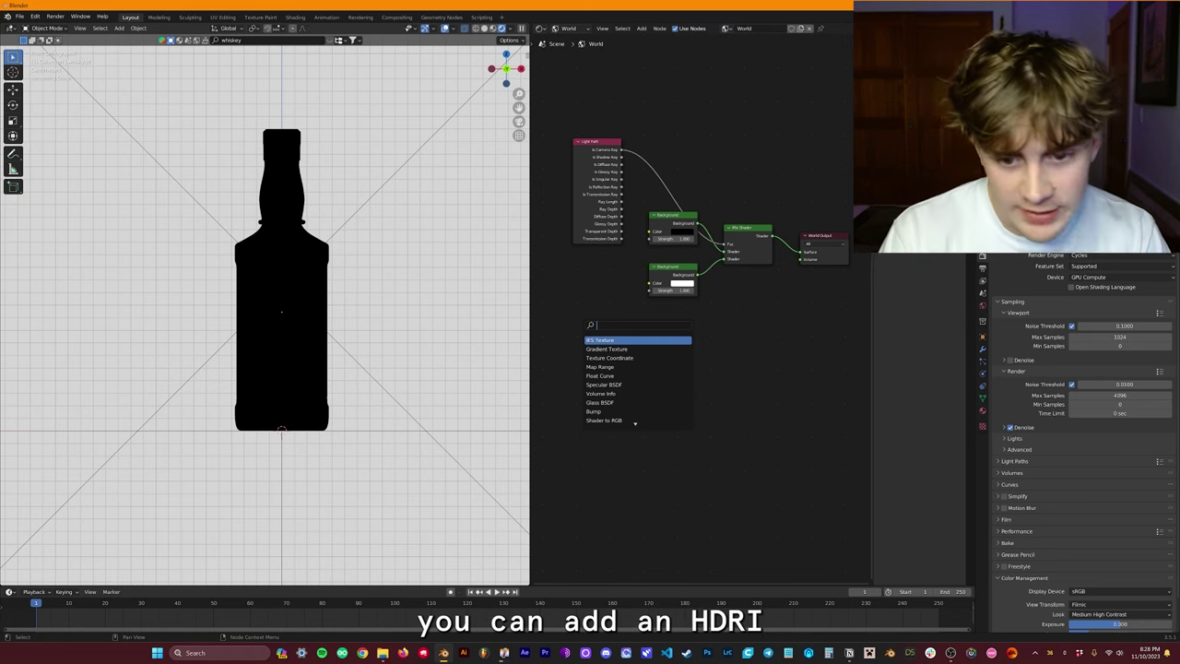
pyautogui.write('env')
pyautogui.press('Return')
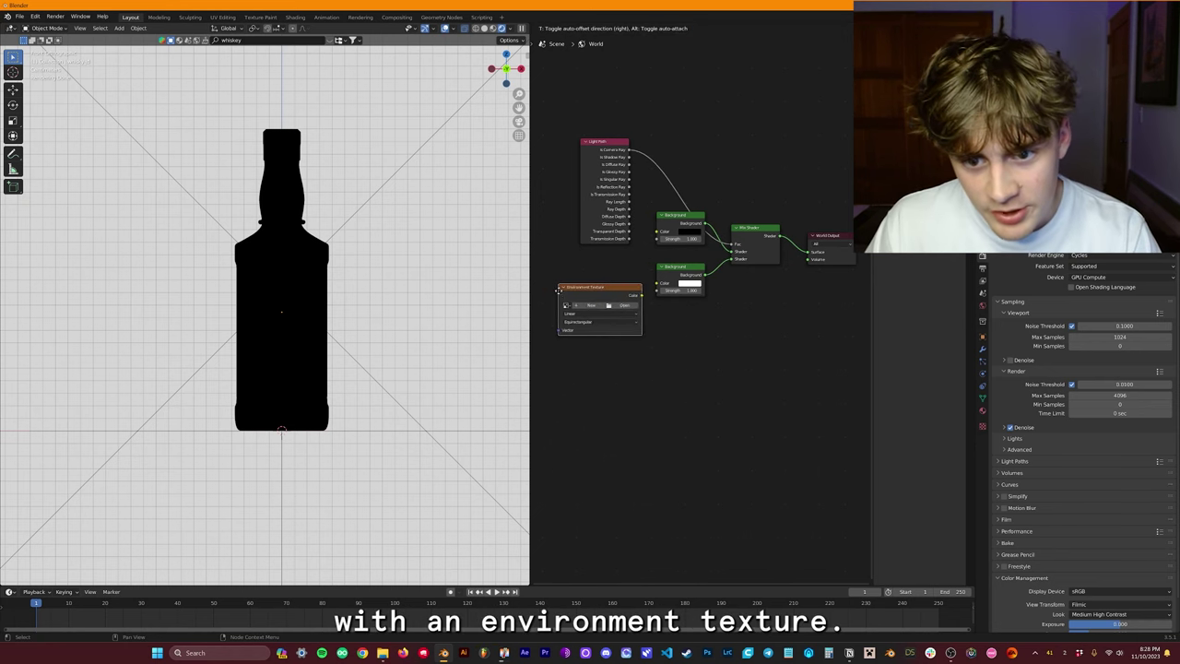
pyautogui.click(552, 289)
pyautogui.moveTo(486, 309); pyautogui.dragTo(482, 301)
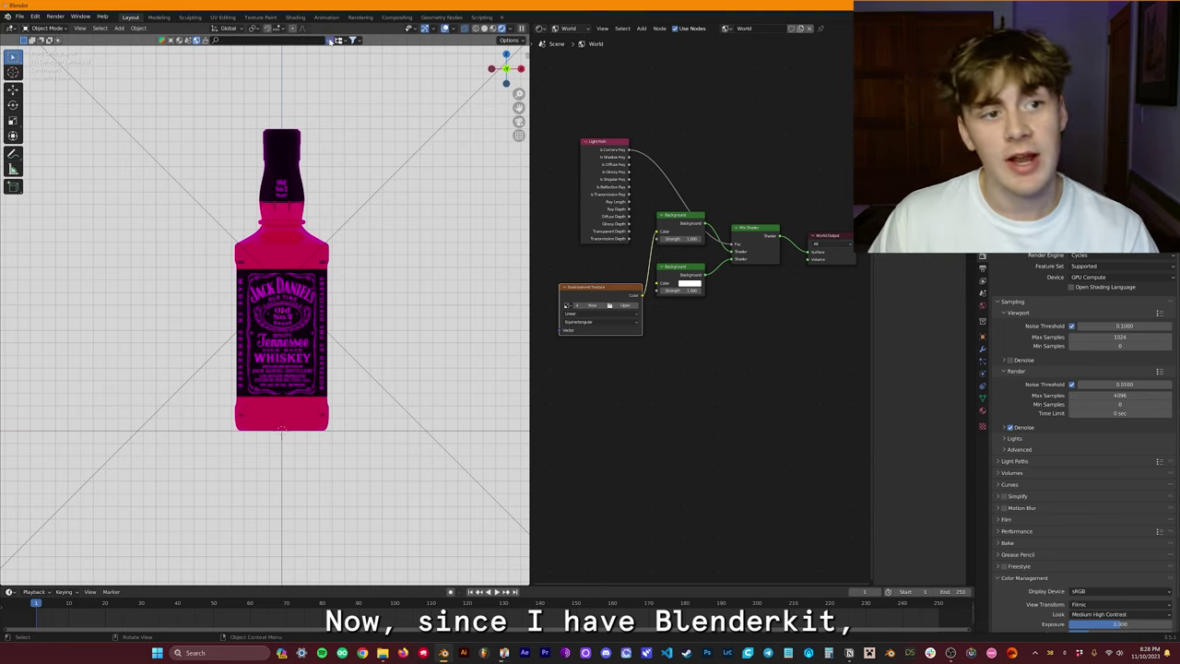
# - Search the BlenderKit HDRI library for "studio" and apply the Photo studio HDRI as the world lighting
pyautogui.click(330, 42)
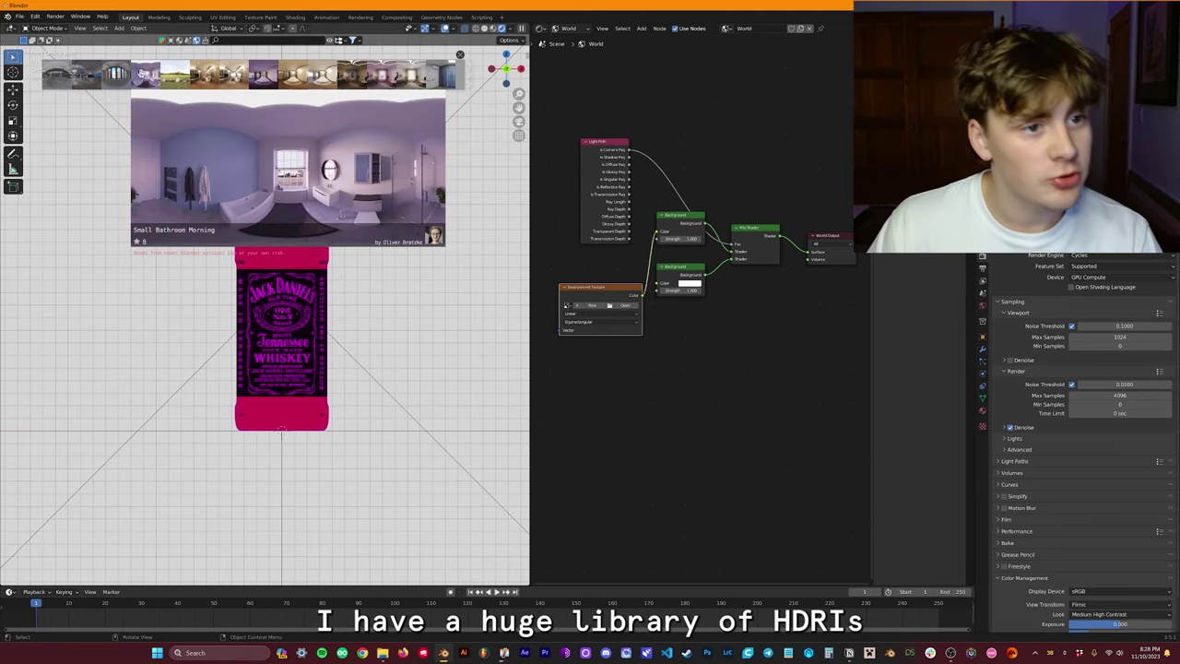
pyautogui.moveTo(340, 74)
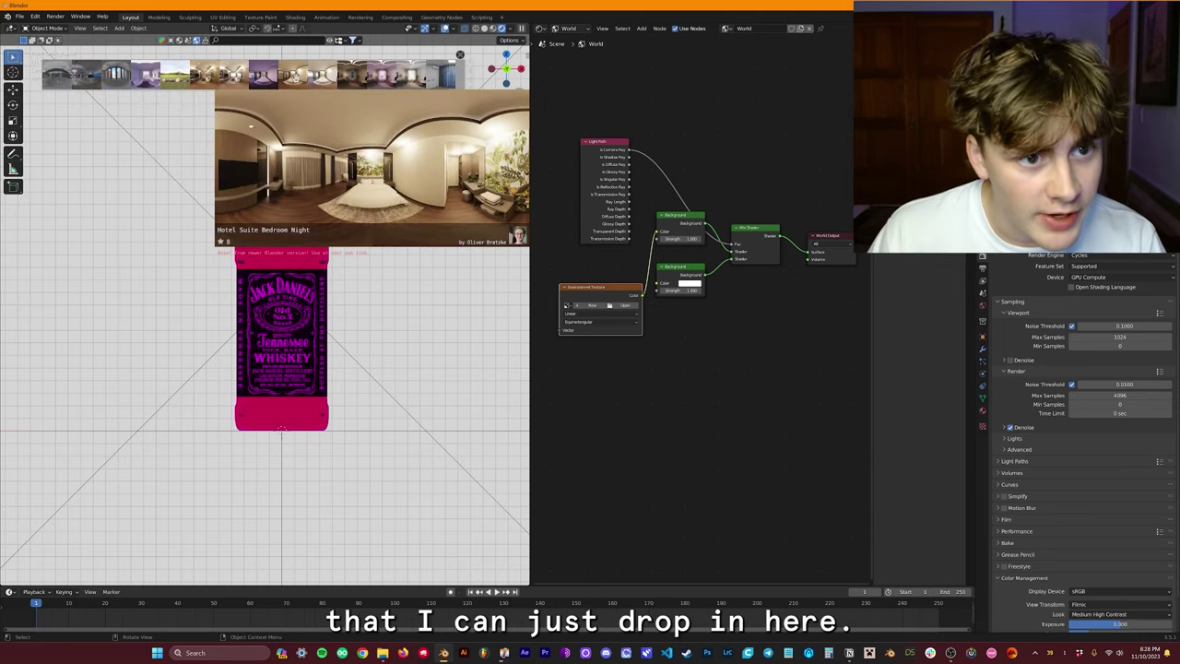
pyautogui.click(277, 41)
pyautogui.write('studio')
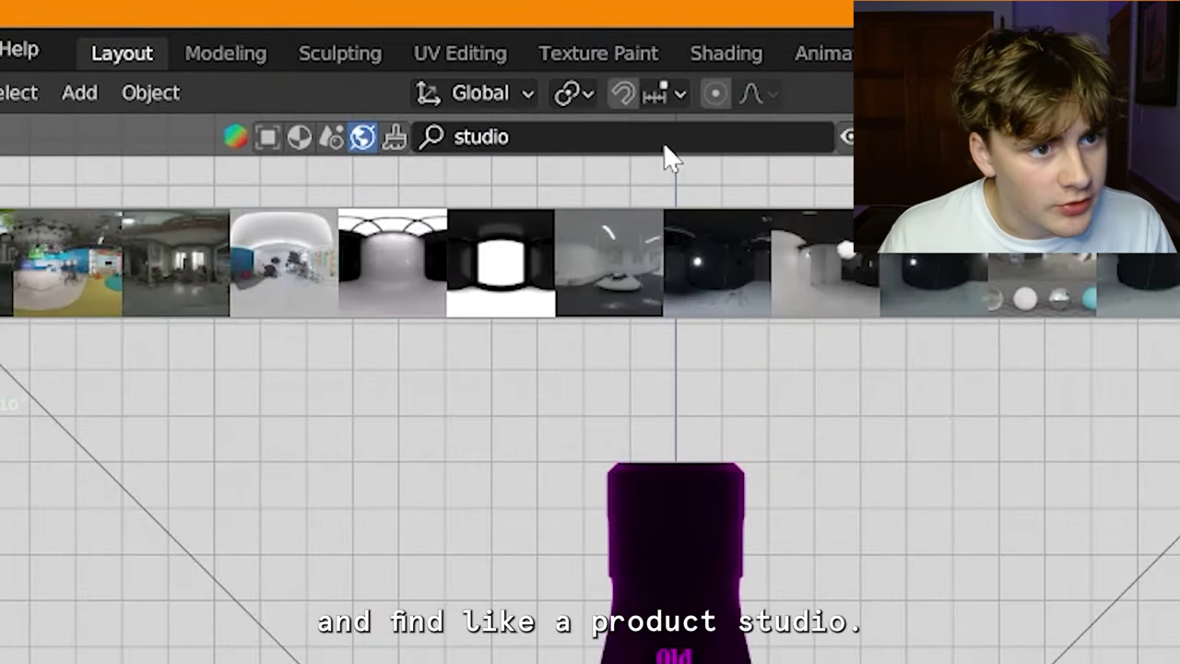
pyautogui.moveTo(390, 285)
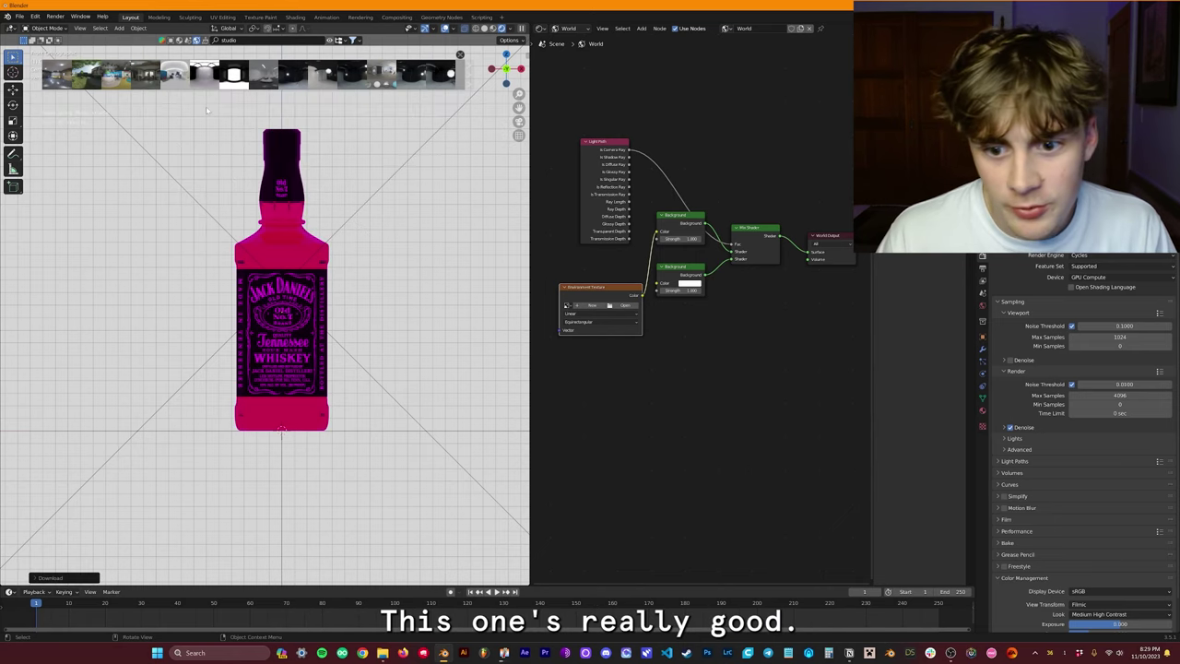
pyautogui.click(645, 306)
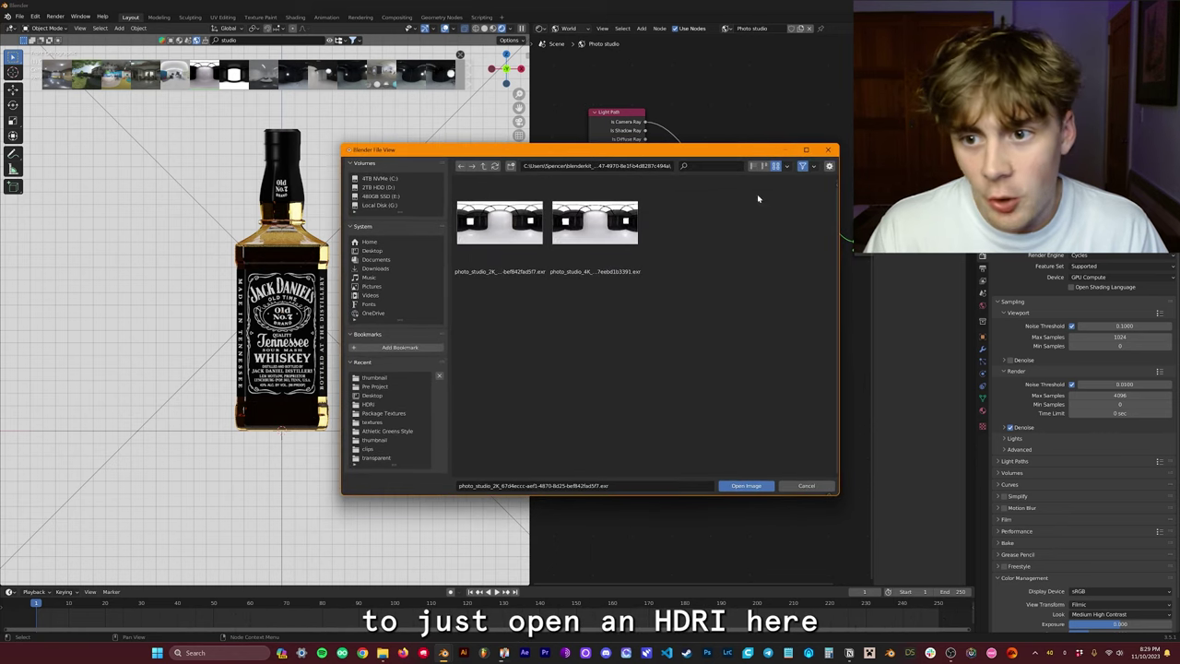
pyautogui.click(830, 150)
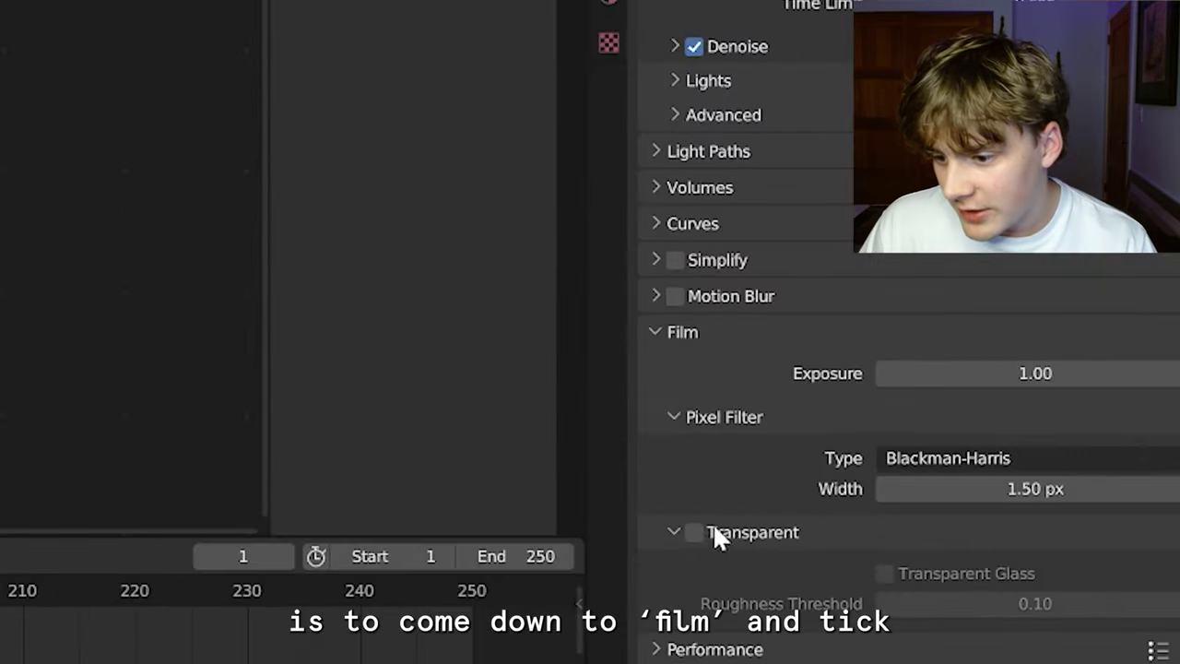
# - Enable Transparent in the Film render settings
pyautogui.click(693, 533)
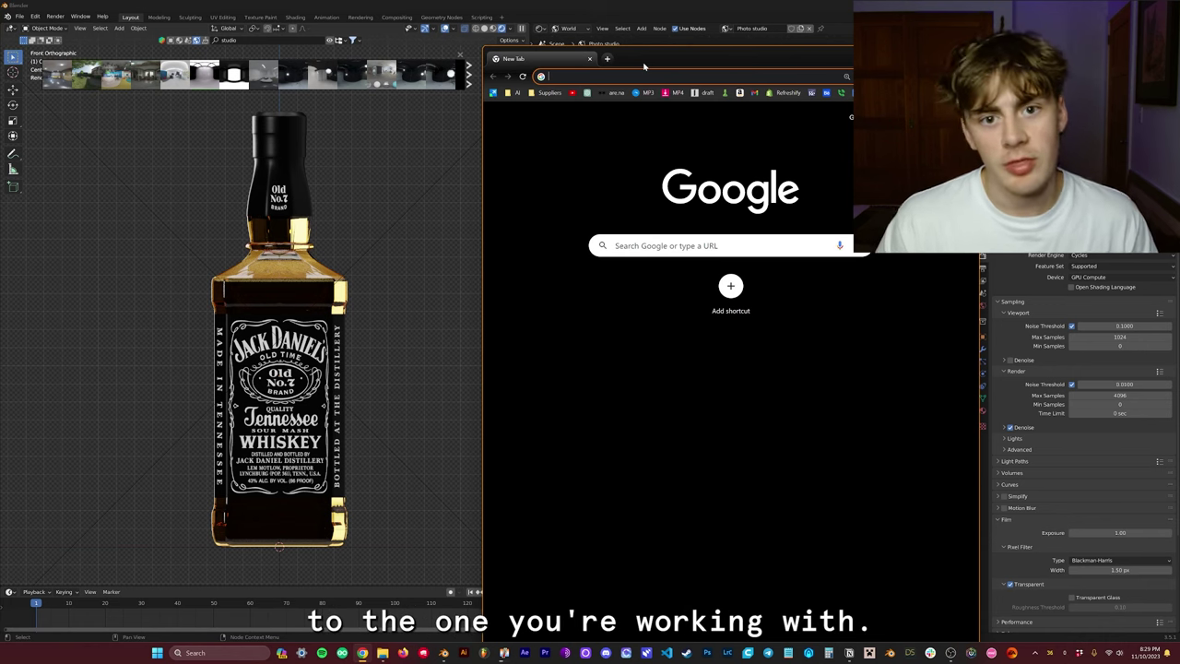
# - Switch to Chrome and search Google for images of "whiskey bottle"
pyautogui.write('whiskey bottle')
pyautogui.press('Return')
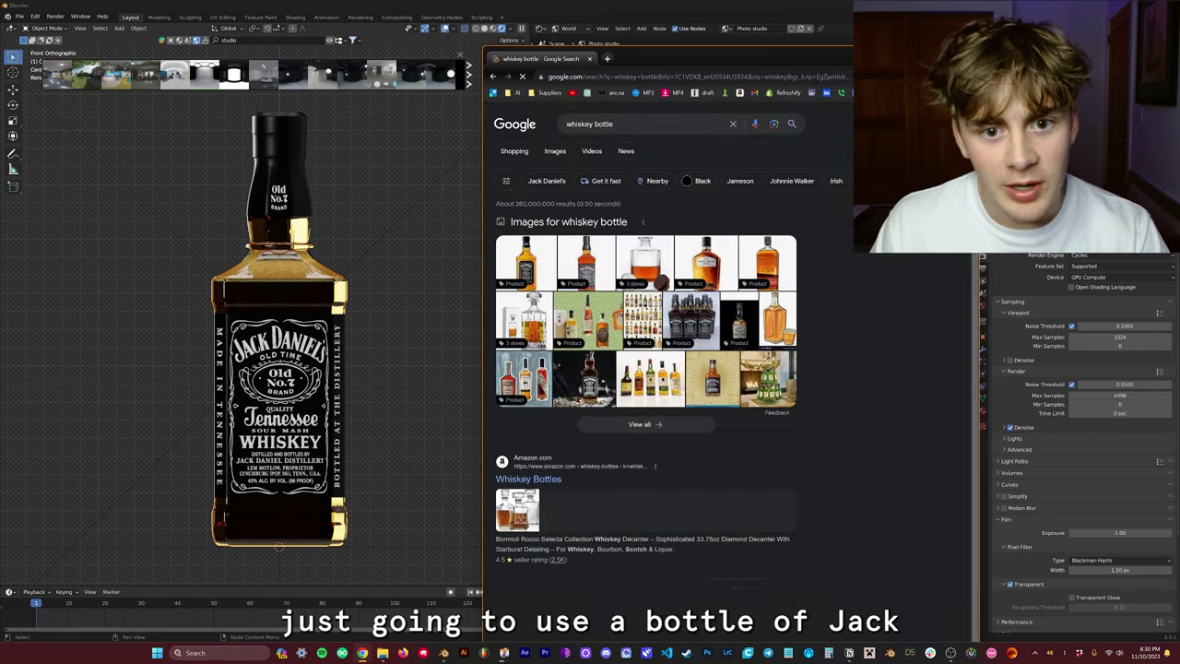
pyautogui.click(554, 151)
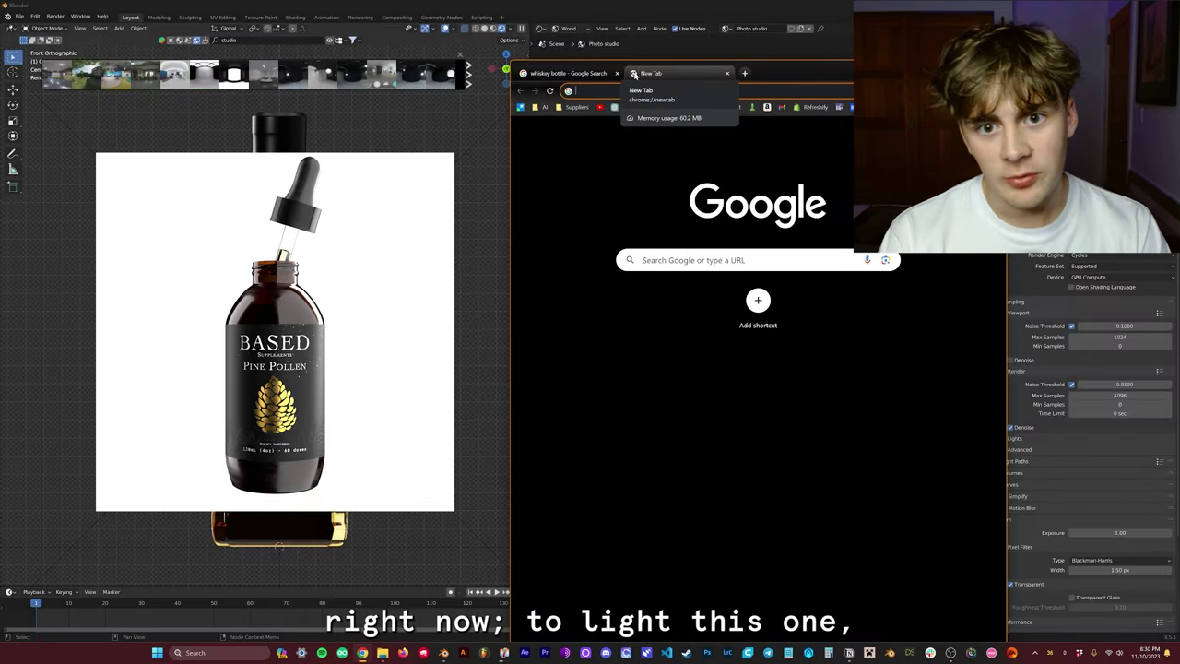
# - Search Google Images for "brown glass dropper bottle" and browse the product photos for lighting references
pyautogui.write('brown glass dropper bottle')
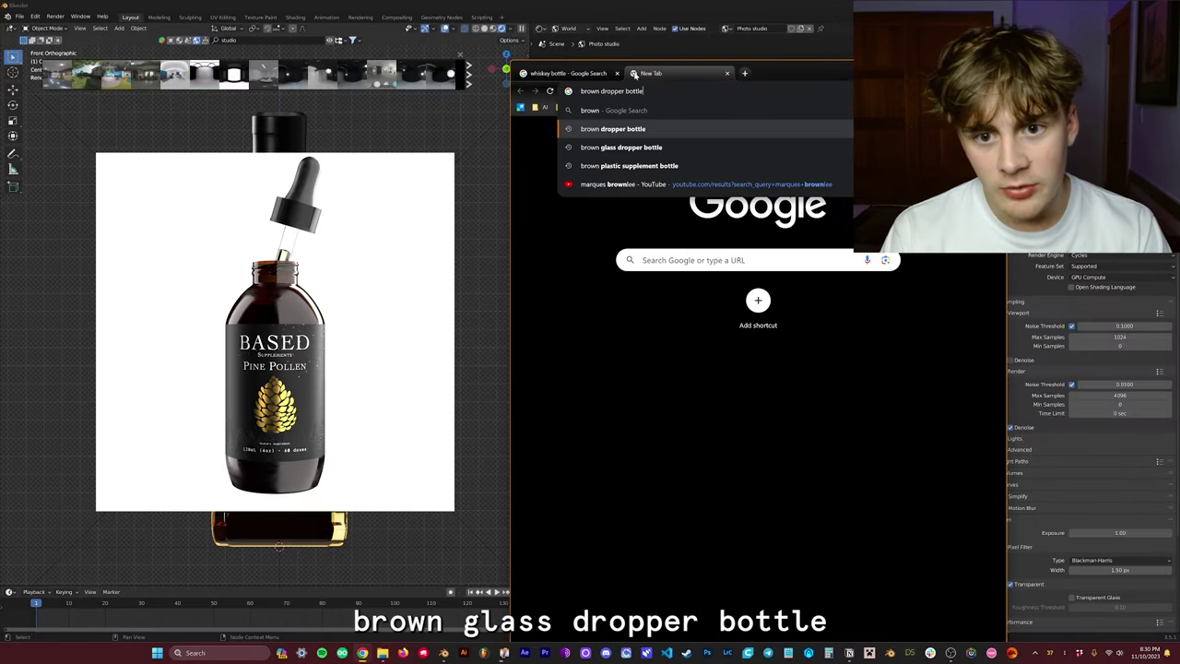
pyautogui.press('Return')
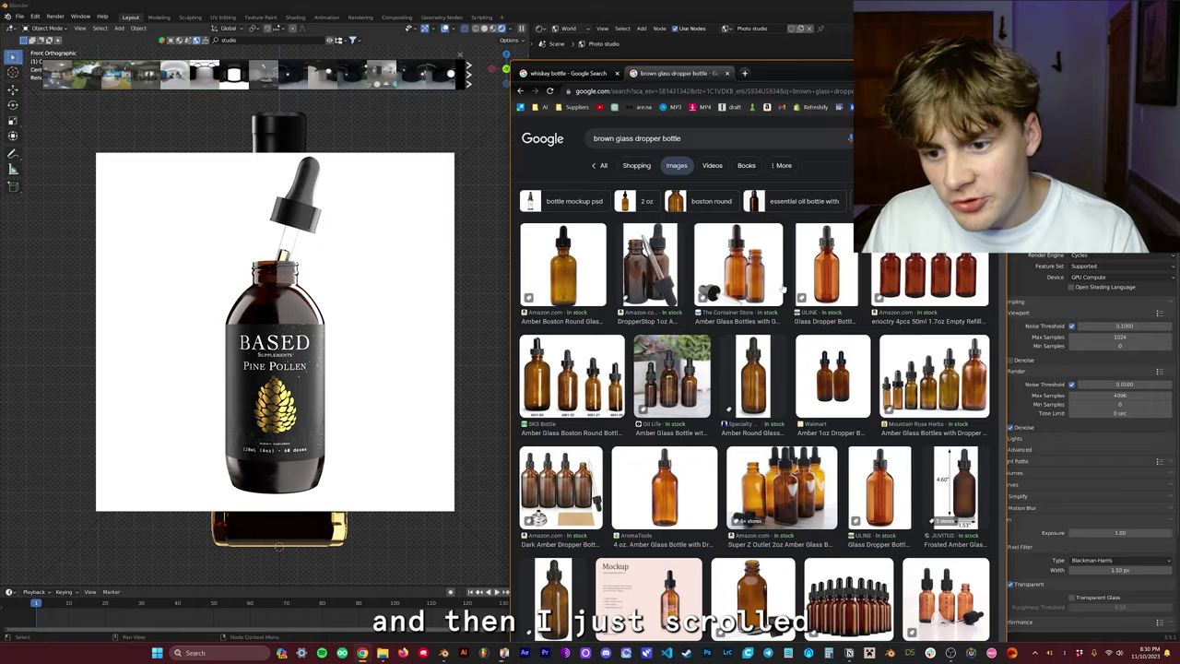
pyautogui.scroll(-5, 781, 288)
pyautogui.scroll(-1, 781, 286)
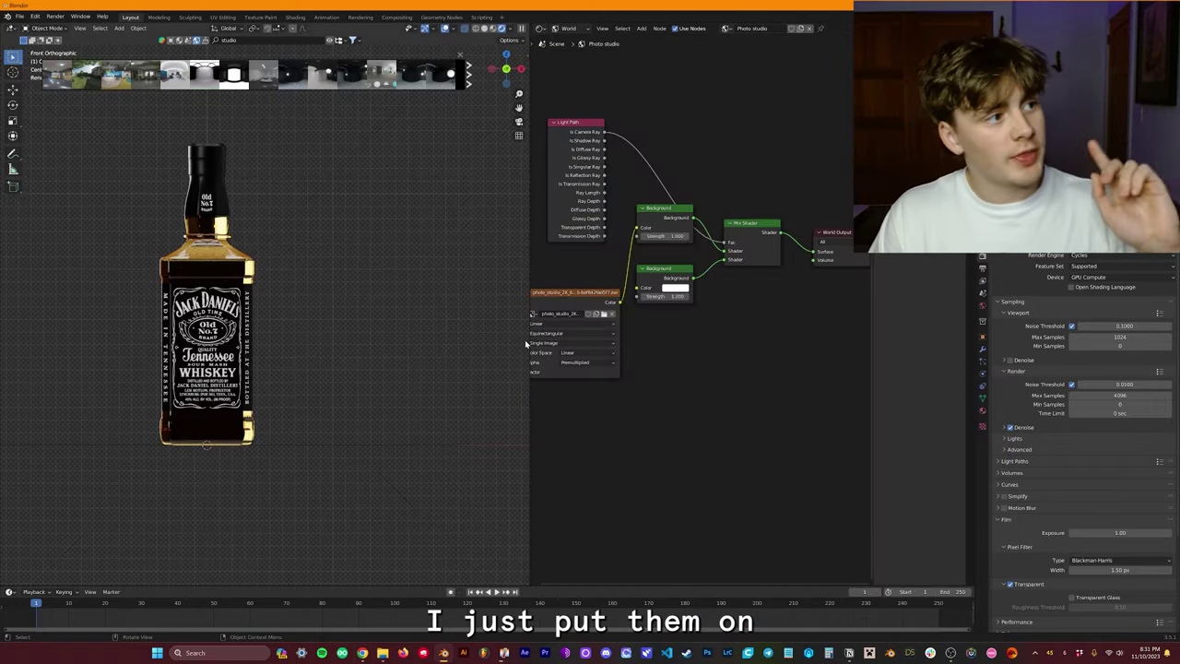
# - Return to Blender and load the Jack Daniel's bottle photo as a reference image beside the bottle model
pyautogui.hotkey('shift', 'a')
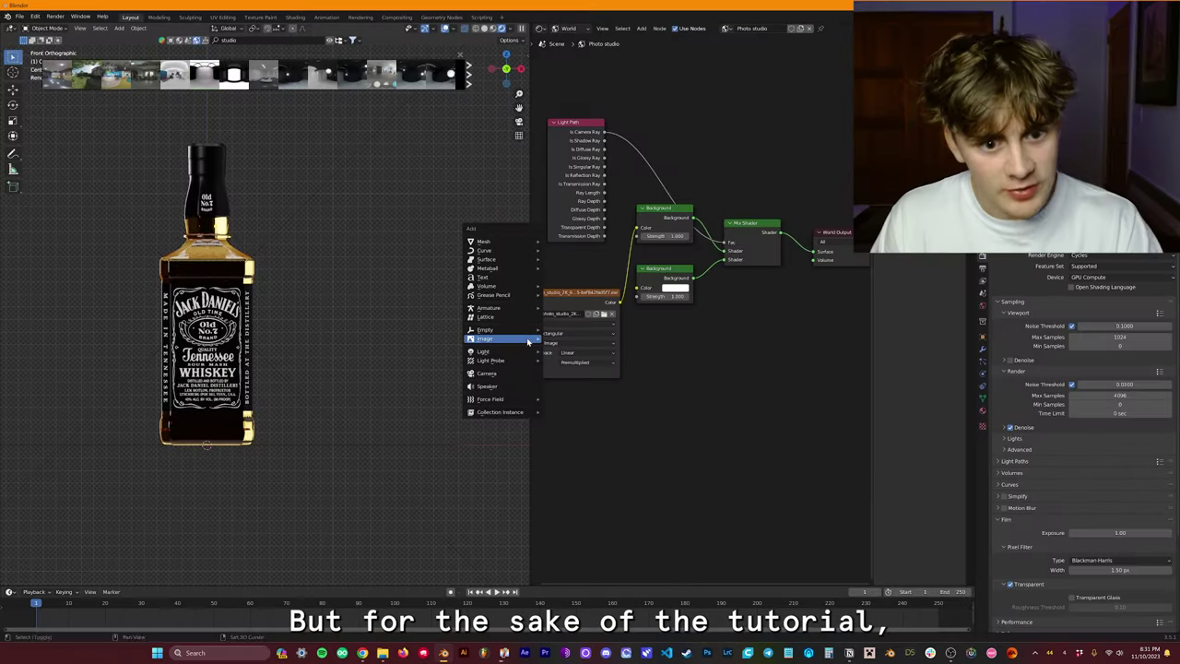
pyautogui.click(569, 339)
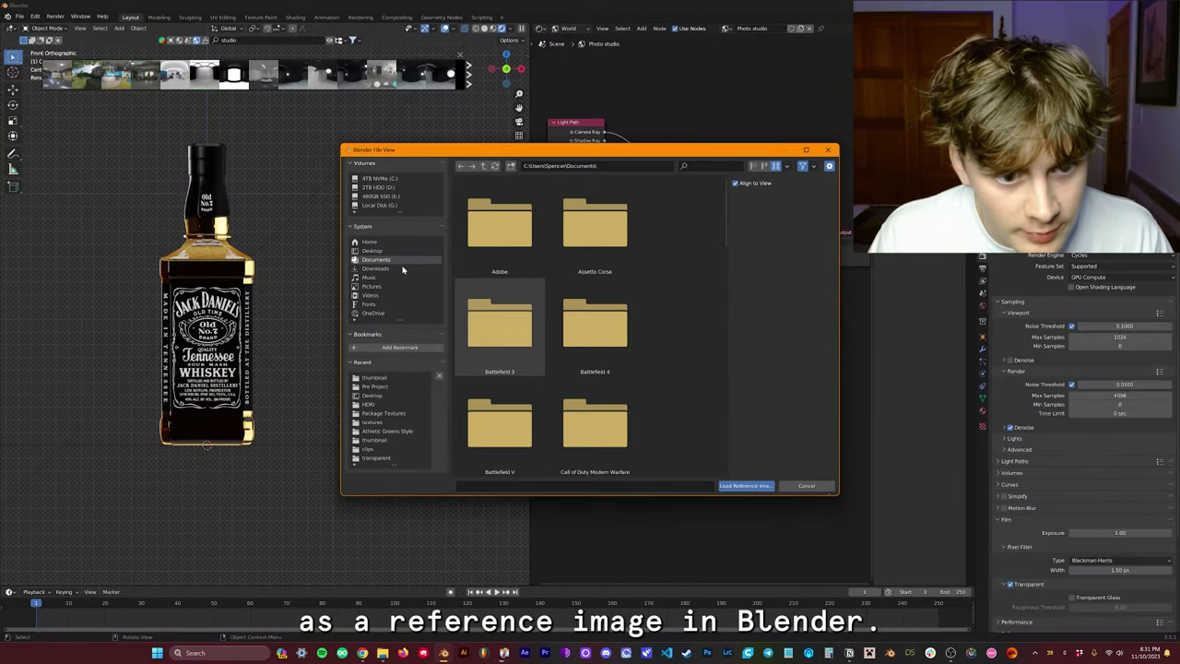
pyautogui.doubleClick(532, 313)
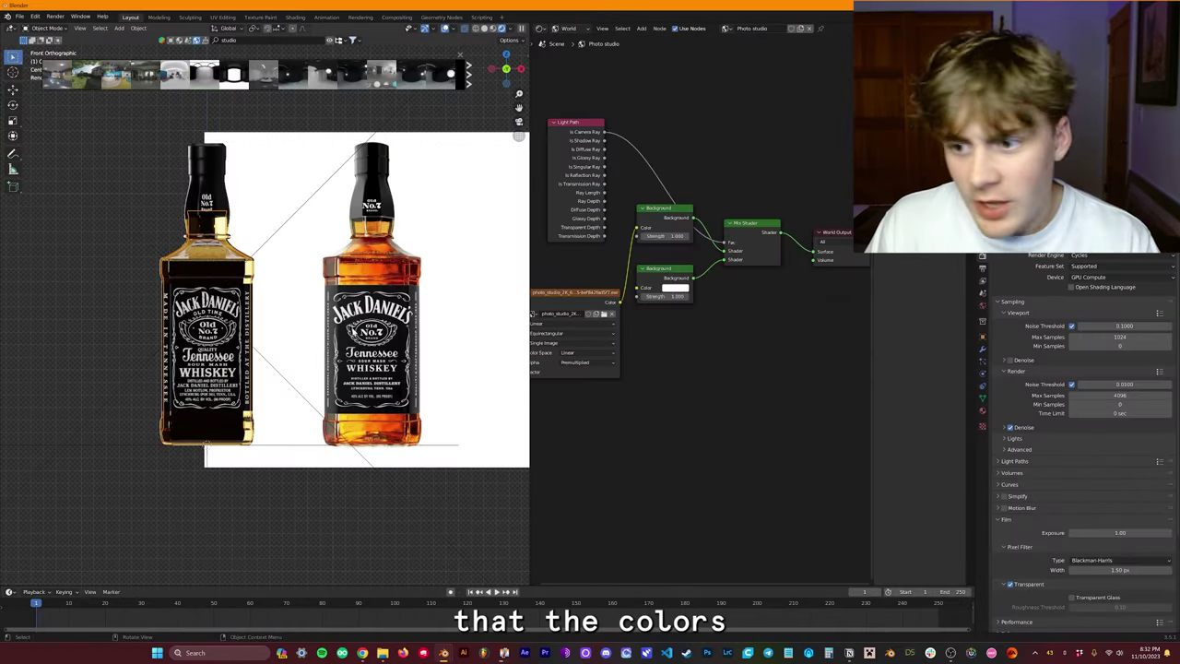
# - Shift the whiskey liquid material's color to a deeper amber to match the reference photo
pyautogui.click(982, 410)
pyautogui.click(1103, 358)
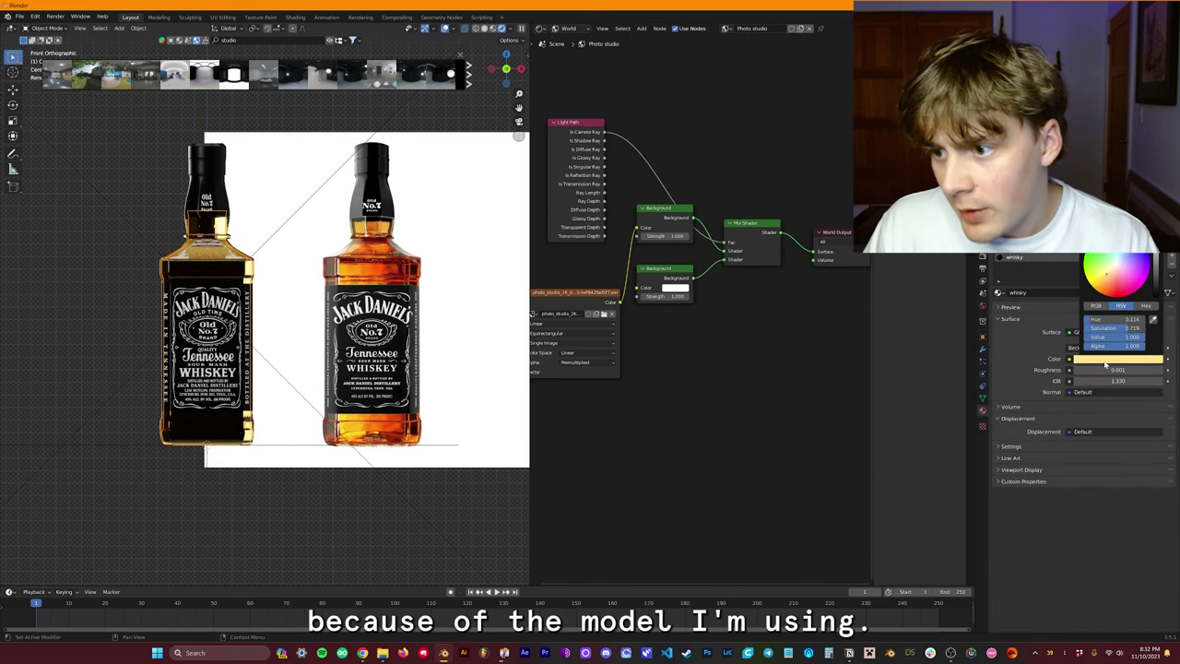
pyautogui.moveTo(1108, 278); pyautogui.dragTo(1105, 286)
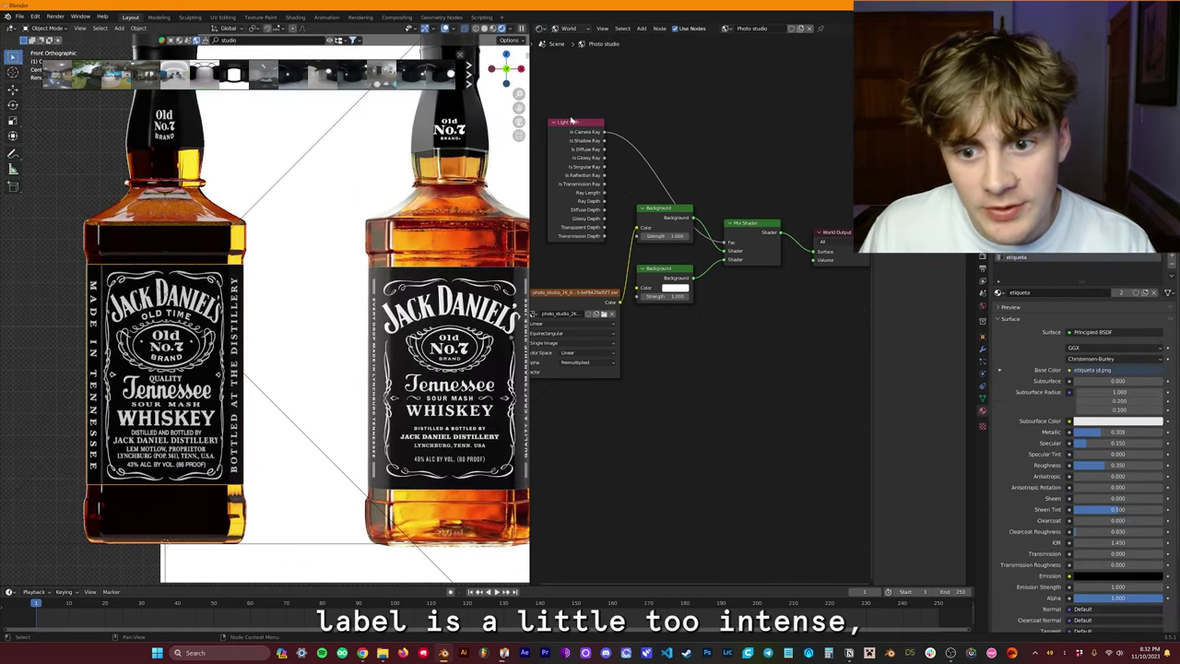
# - Insert a Hue Saturation Value node between the label's image texture and its Base Color, and lower its Value
pyautogui.moveTo(702, 185); pyautogui.dragTo(661, 205, button='middle')
pyautogui.click(571, 39)
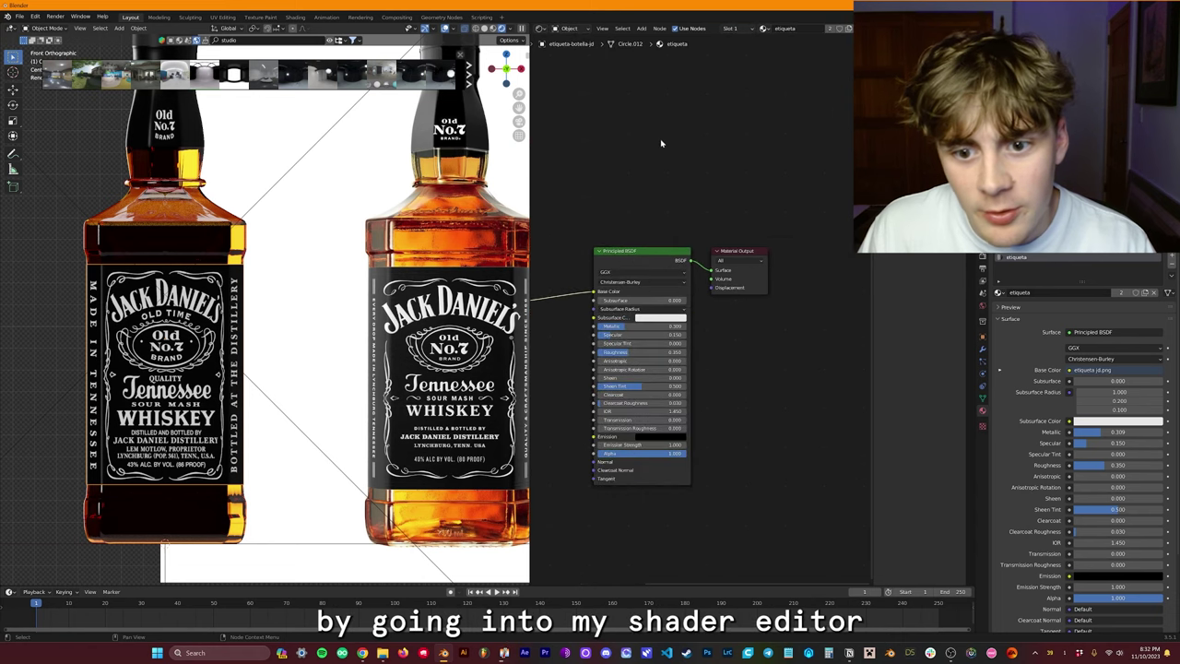
pyautogui.press('Home')
pyautogui.click(719, 226)
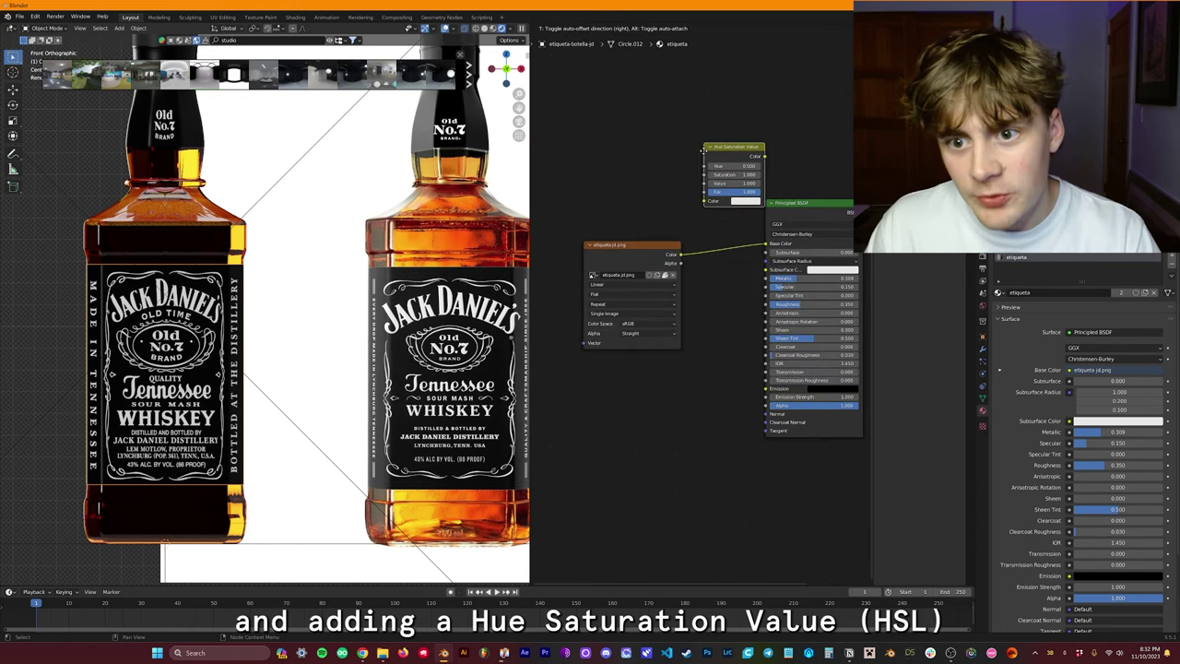
pyautogui.click(707, 221)
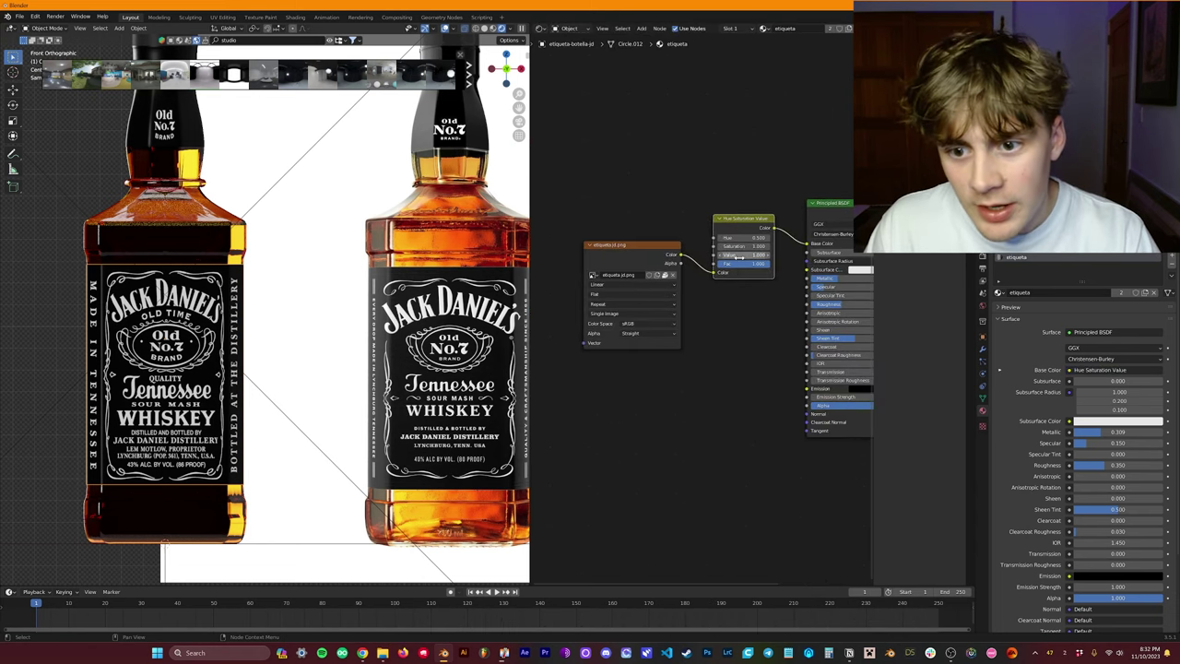
pyautogui.moveTo(740, 255); pyautogui.dragTo(733, 254)
# - Scale the reference photo down slightly, and add an area light in a second 3D viewport opened in place of the shader editor
pyautogui.moveTo(482, 307); pyautogui.dragTo(445, 307)
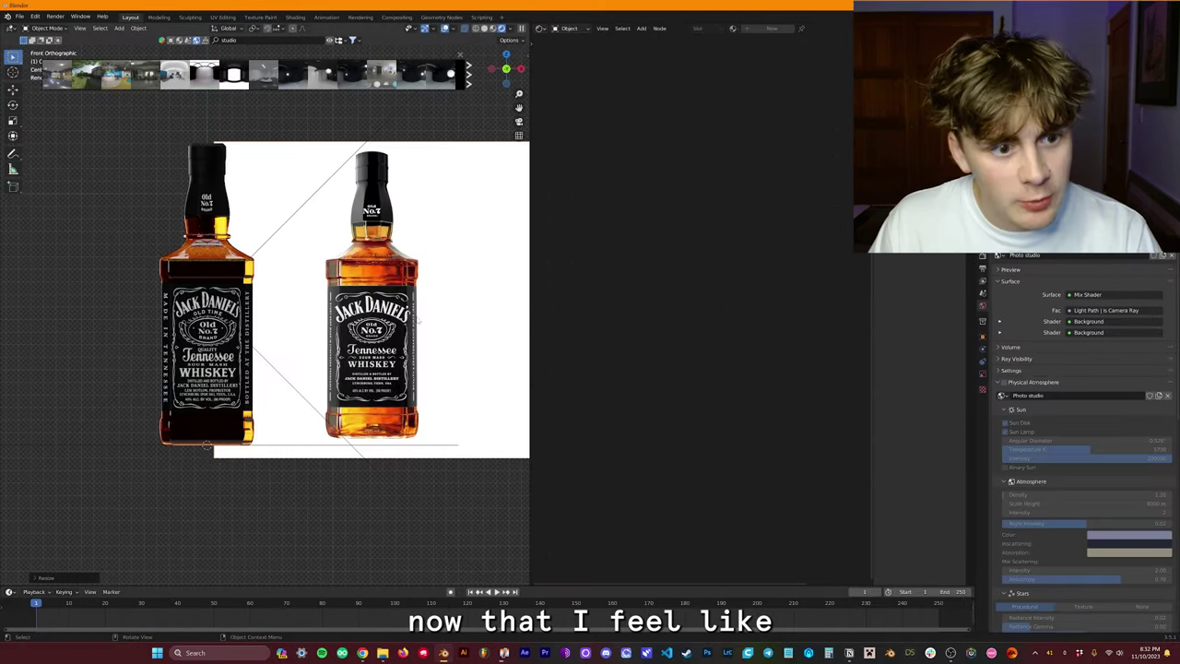
pyautogui.click(540, 29)
pyautogui.click(583, 82)
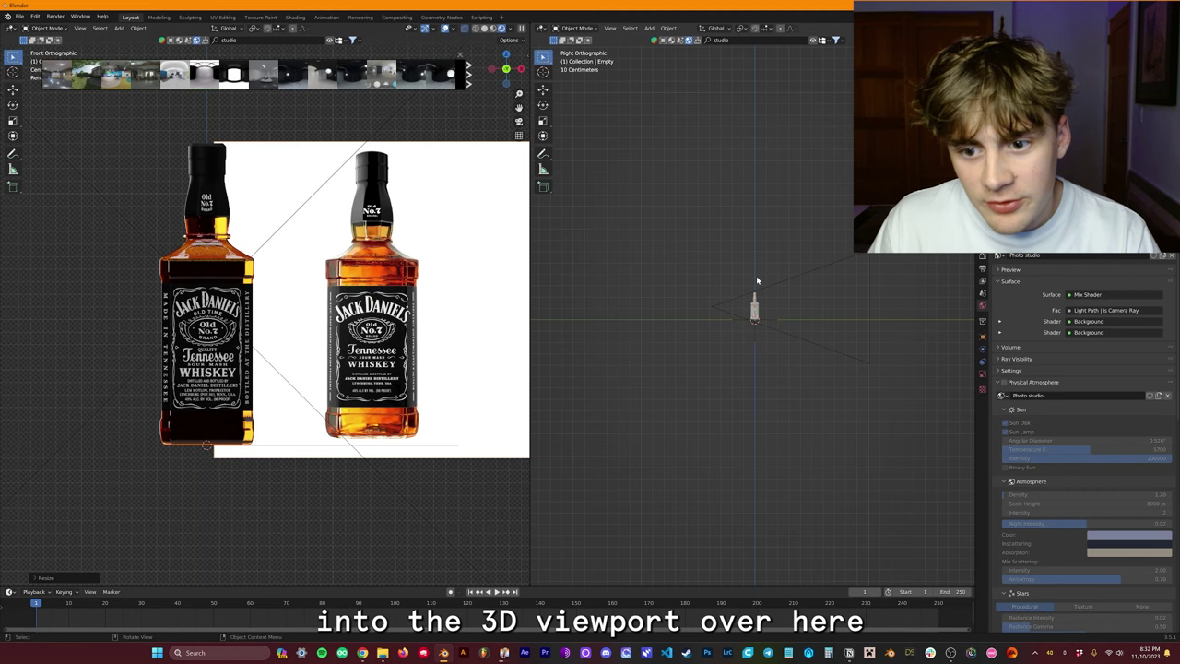
pyautogui.hotkey('shift', 'a')
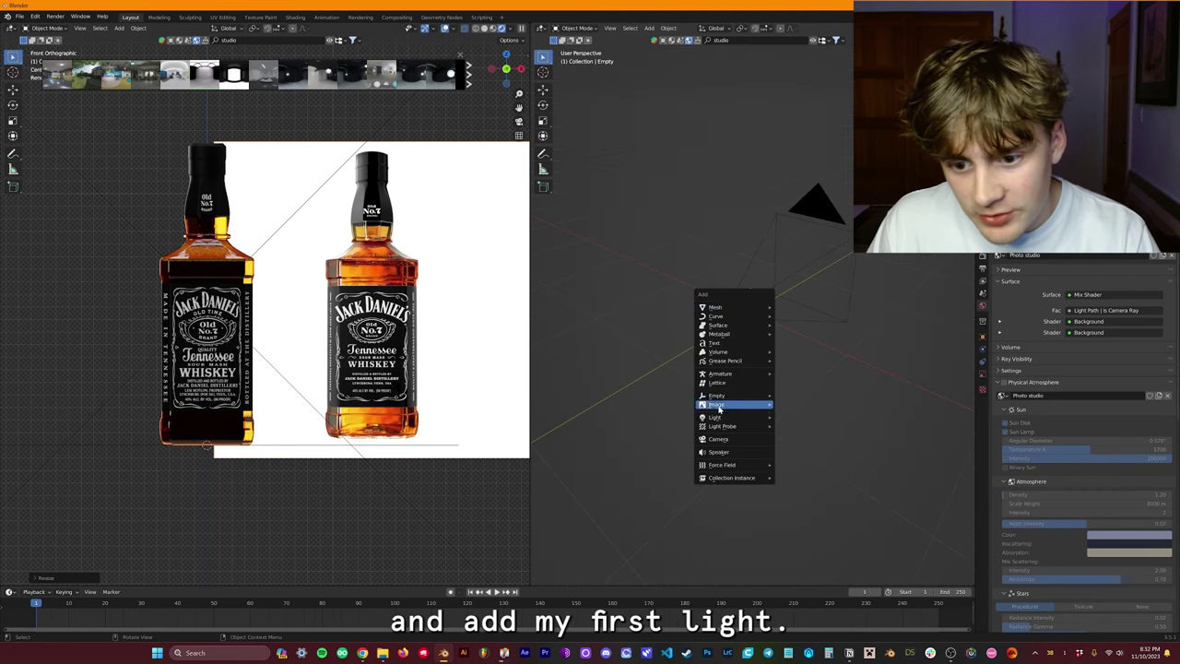
pyautogui.click(805, 448)
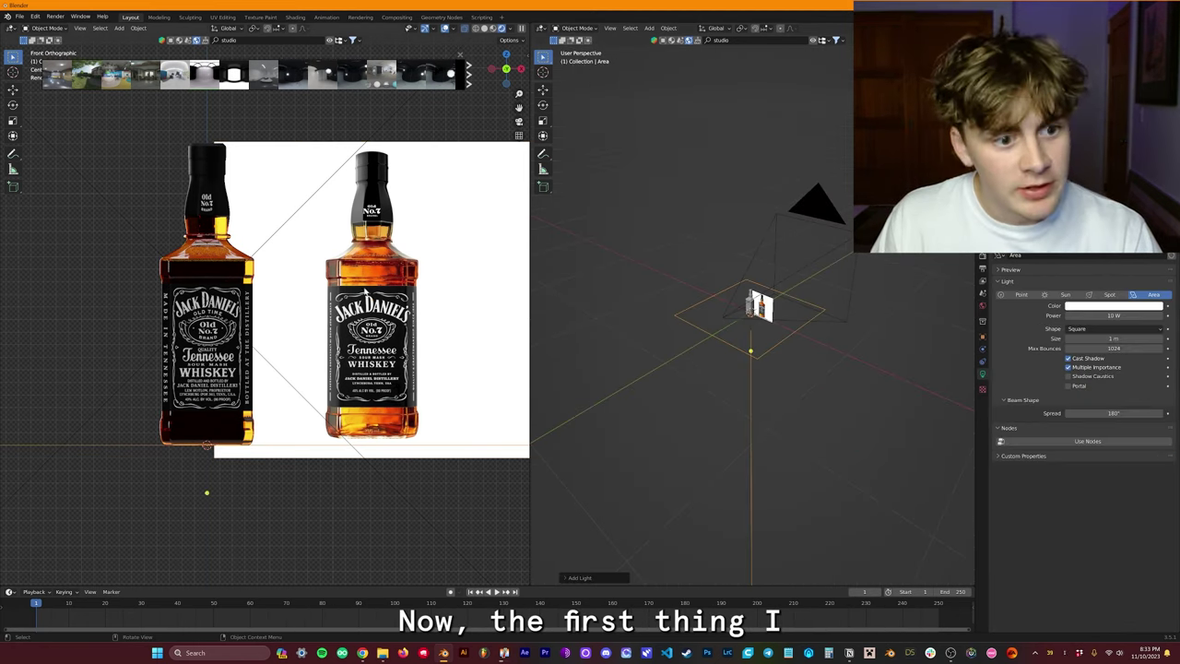
# - Add another area light as a fill light for the bottle and rotate it
pyautogui.scroll(5, 369, 274)
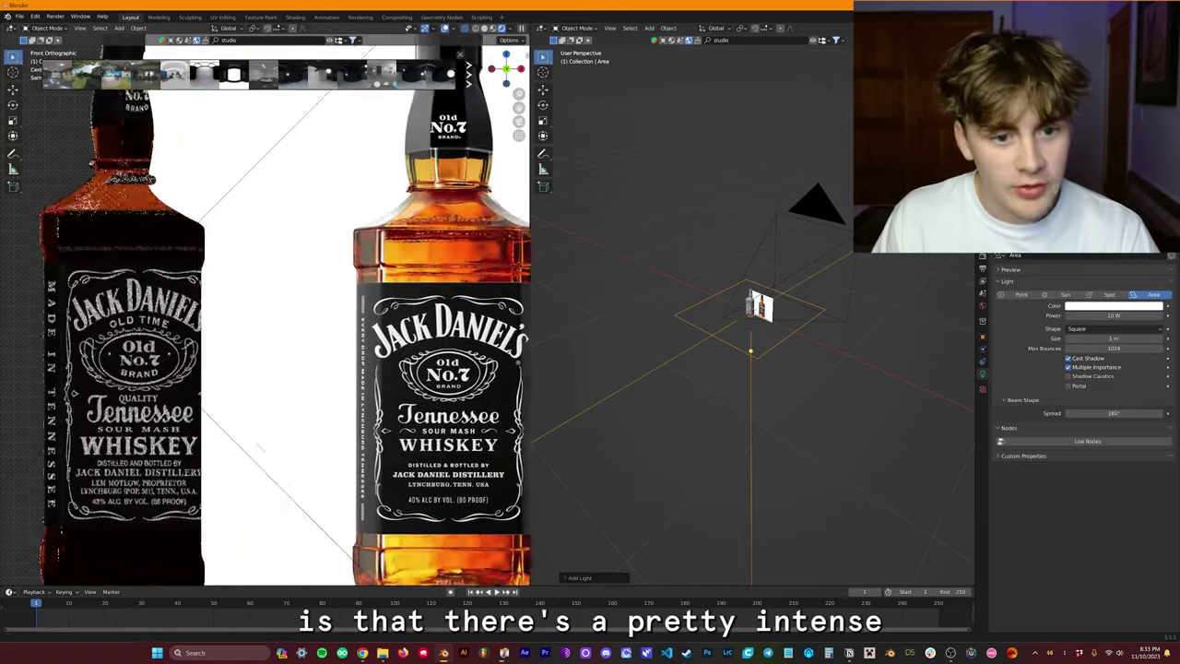
pyautogui.scroll(4, 377, 273)
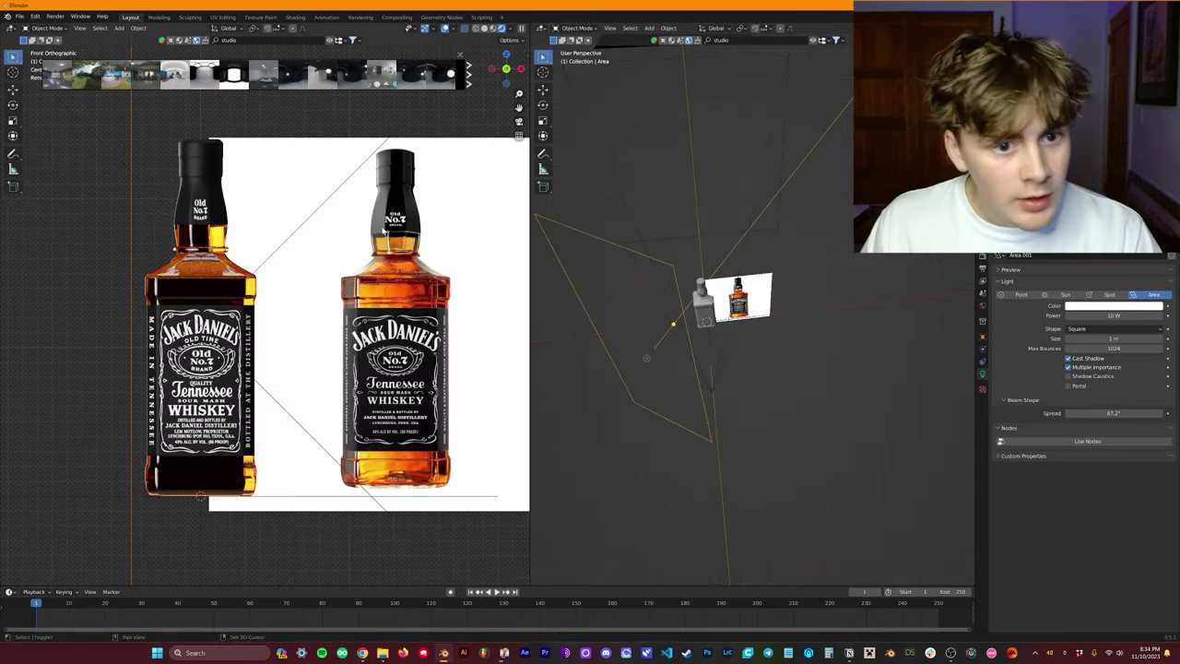
pyautogui.scroll(6, 383, 226)
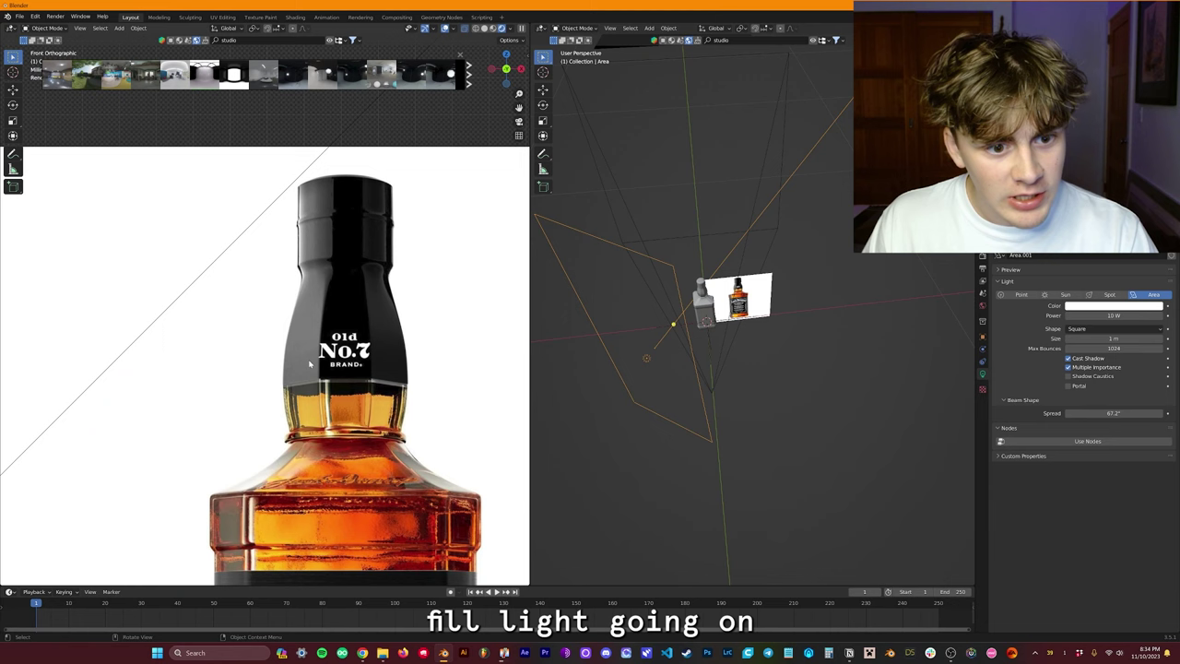
pyautogui.scroll(-6, 309, 353)
pyautogui.hotkey('shift', 'a')
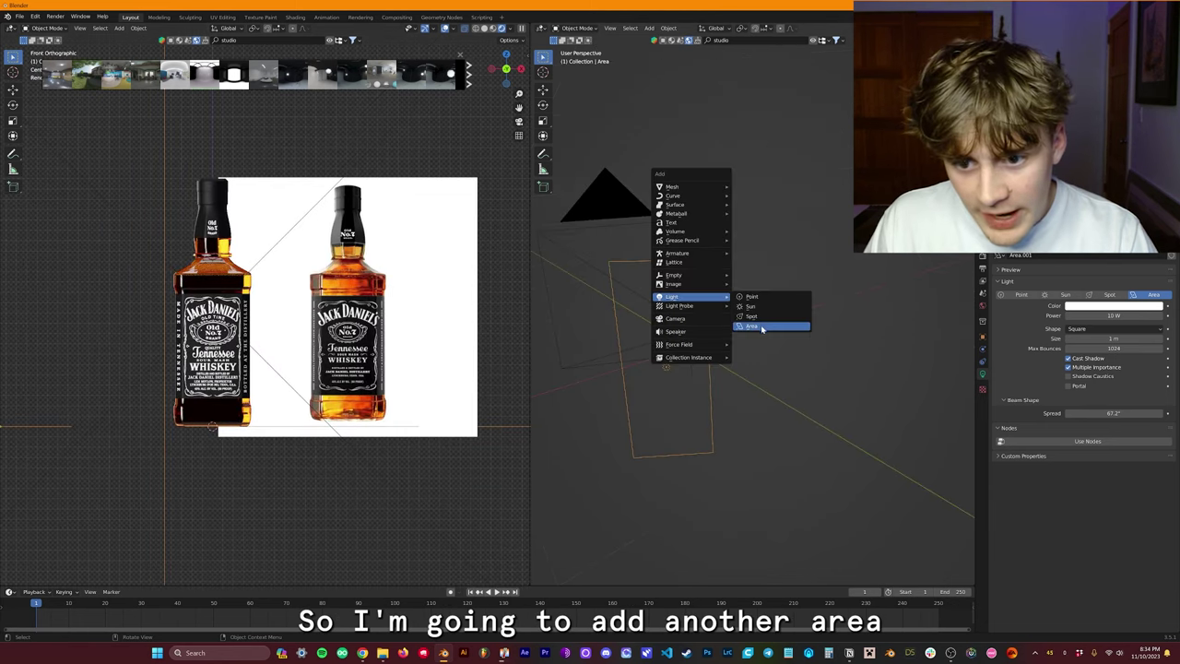
pyautogui.click(770, 322)
pyautogui.press('KP_1')
pyautogui.press('r')
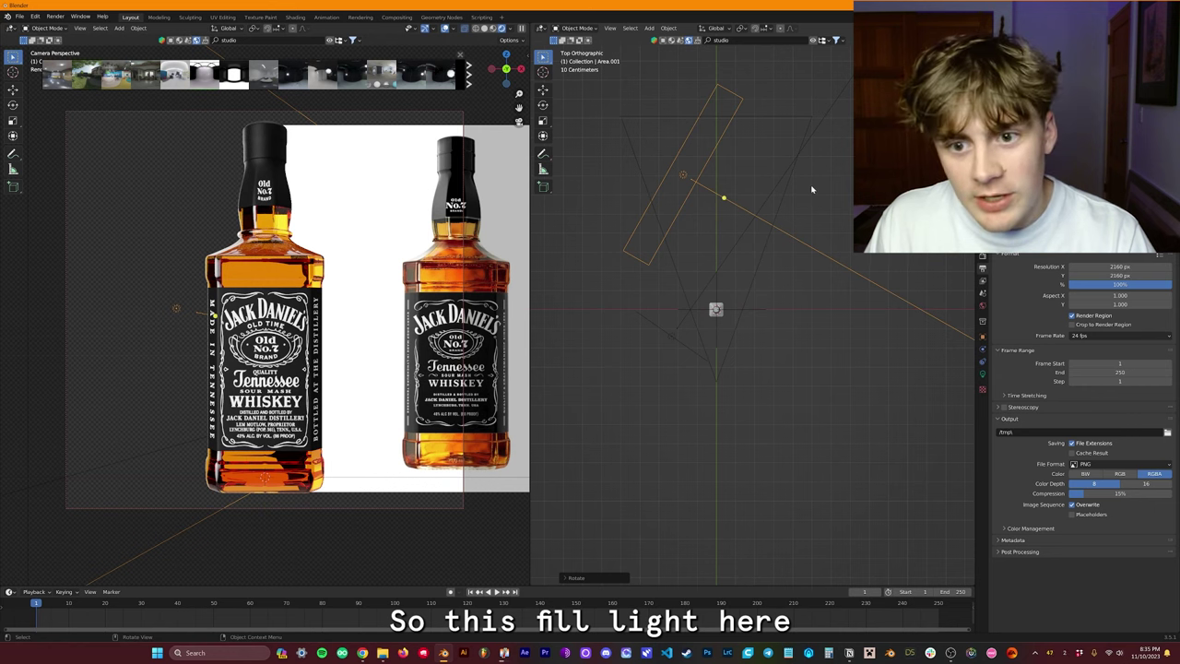
# - Reposition the fill light on the bottle's left side in the top view and adjust its rotation
pyautogui.press('g')
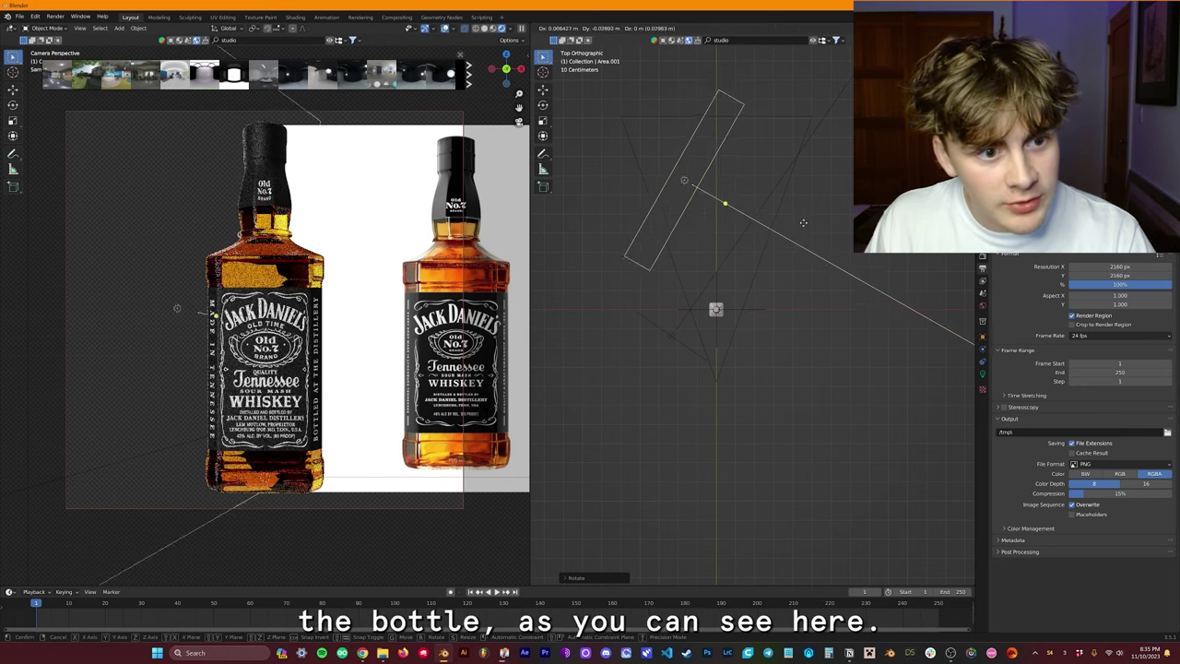
pyautogui.click(828, 265)
pyautogui.press('r')
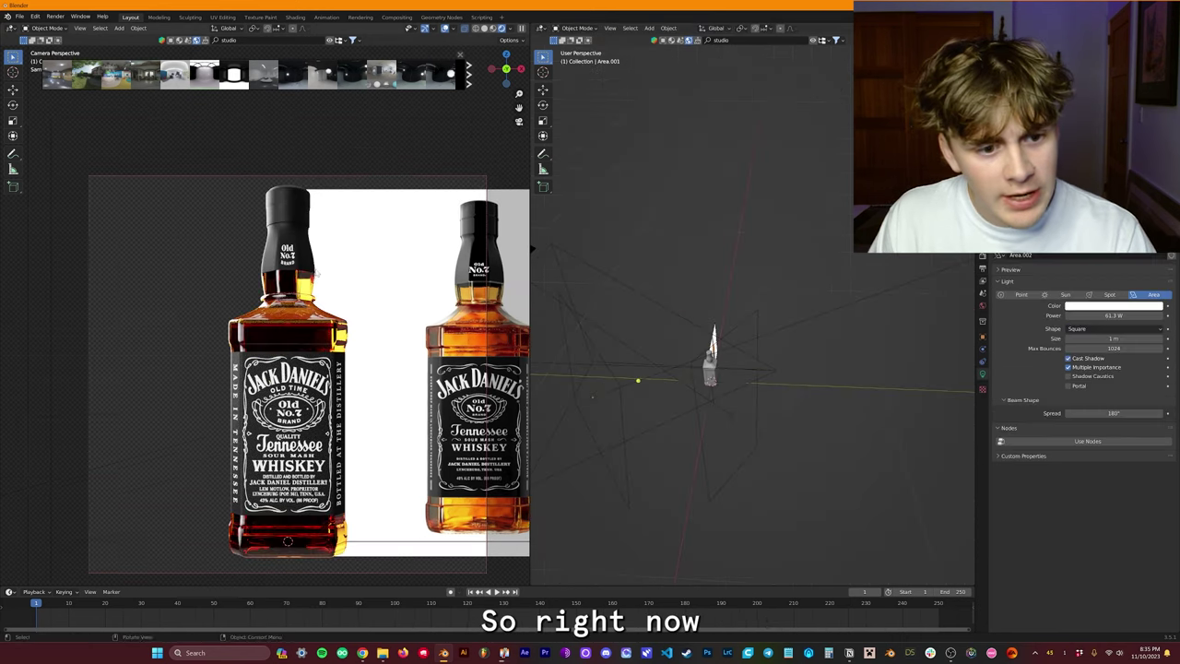
# - Duplicate the 61.3 W fill light, place the copy next to the original and reduce the copy's power
pyautogui.scroll(5, 319, 279)
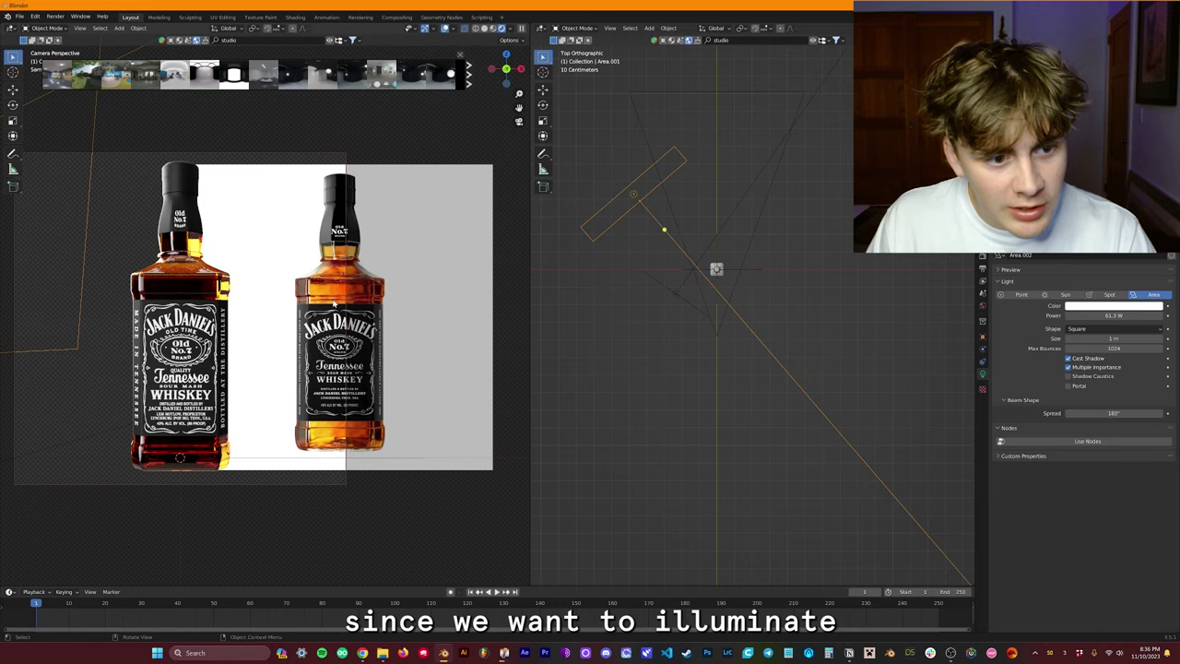
pyautogui.hotkey('shift', 'd')
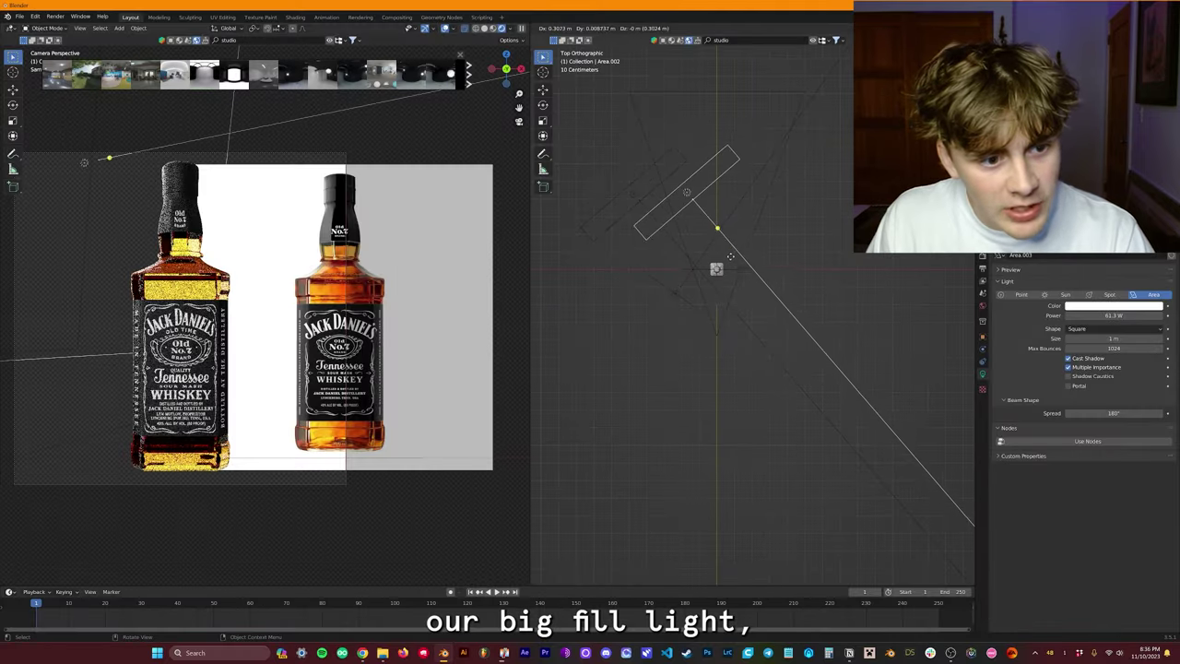
pyautogui.click(743, 209)
pyautogui.moveTo(1114, 315); pyautogui.dragTo(1069, 315)
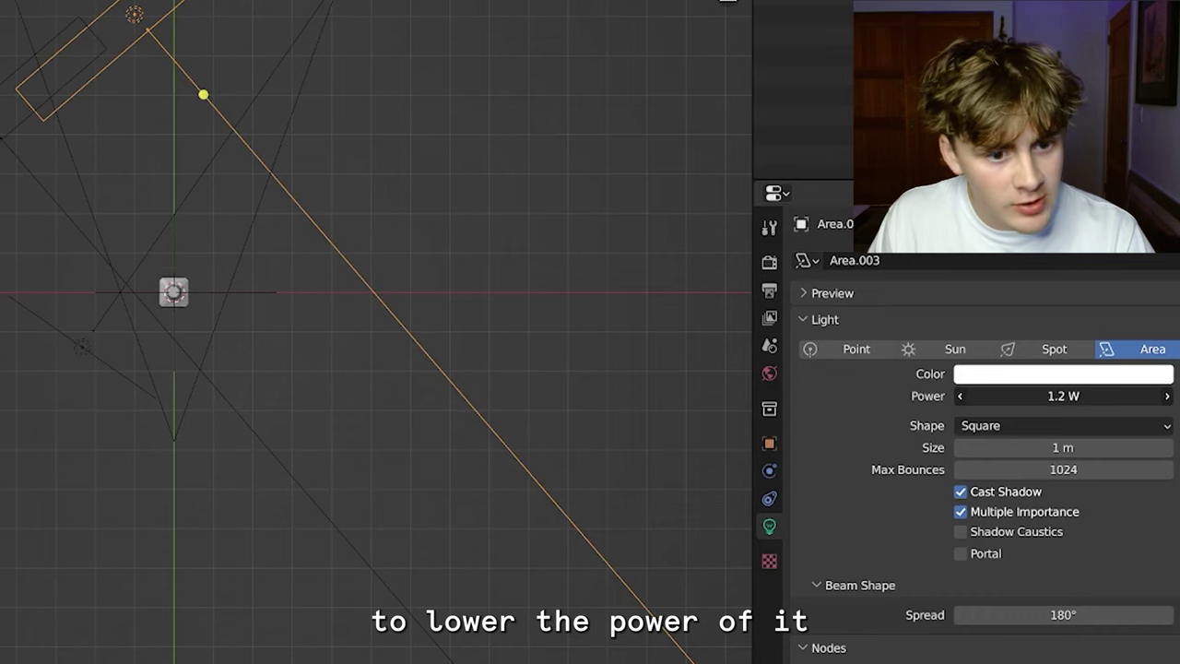
pyautogui.moveTo(1064, 396); pyautogui.dragTo(1088, 395)
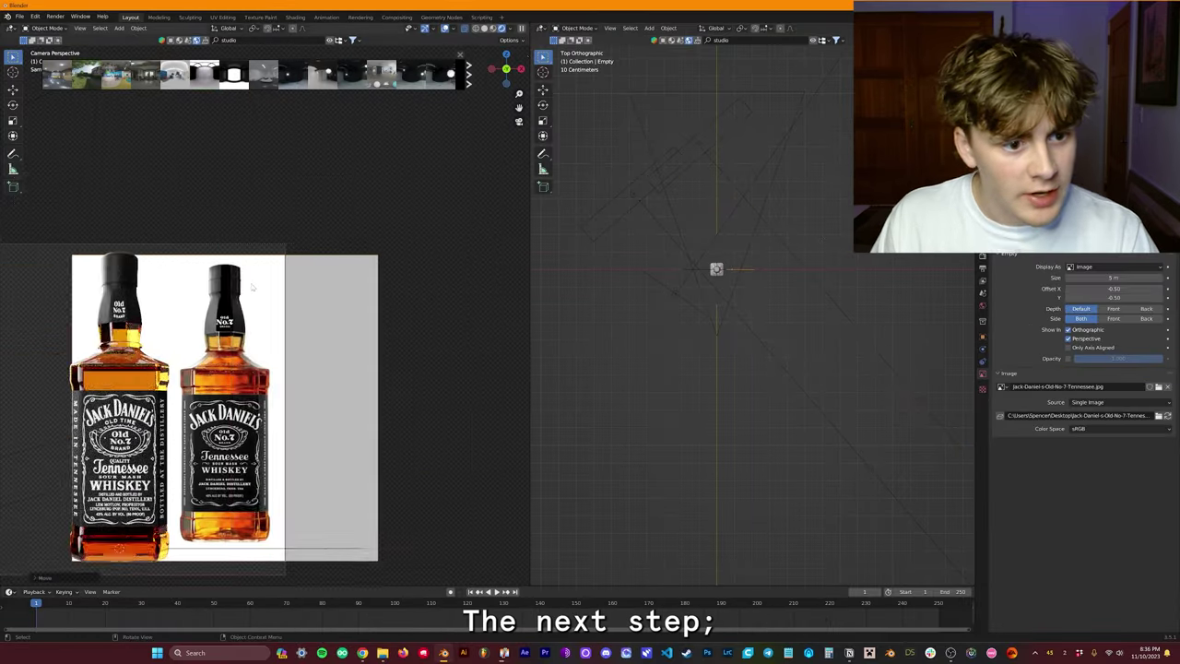
# - Duplicate the left fill light to the bottle's right side, rotate the copy about 88° to face the bottle, and lower its power
pyautogui.scroll(4, 253, 287)
pyautogui.keyDown('shift'); pyautogui.moveTo(252, 287); pyautogui.dragTo(319, 282, button='middle'); pyautogui.keyUp('shift')
pyautogui.scroll(1, 301, 284)
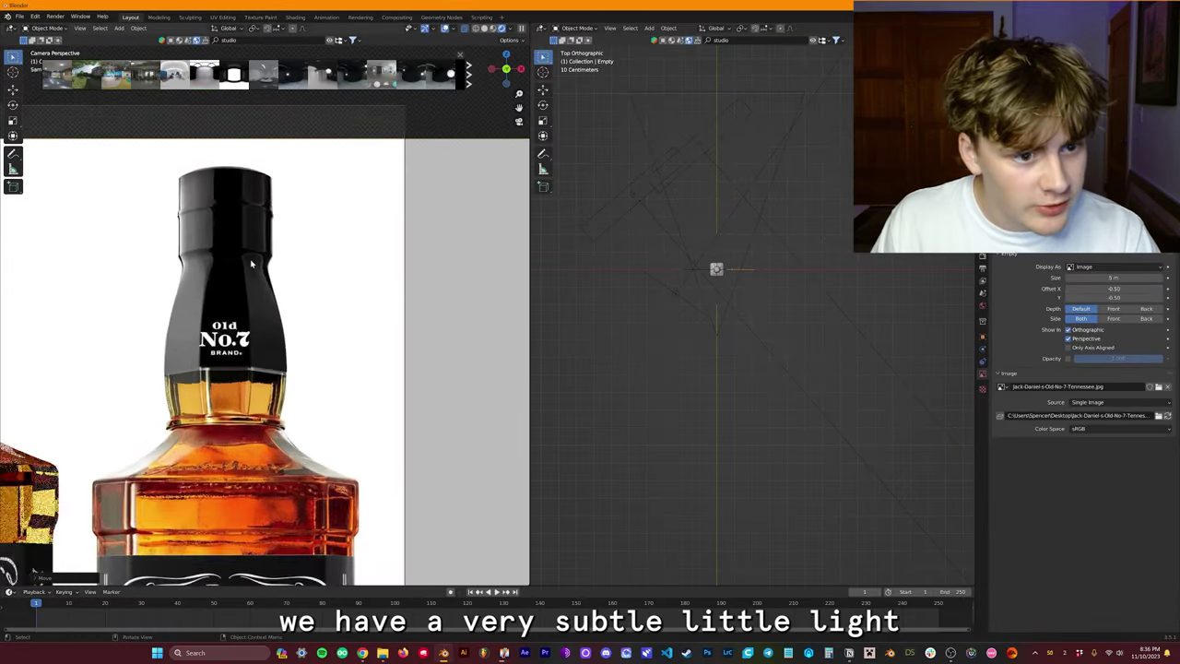
pyautogui.scroll(4, 251, 265)
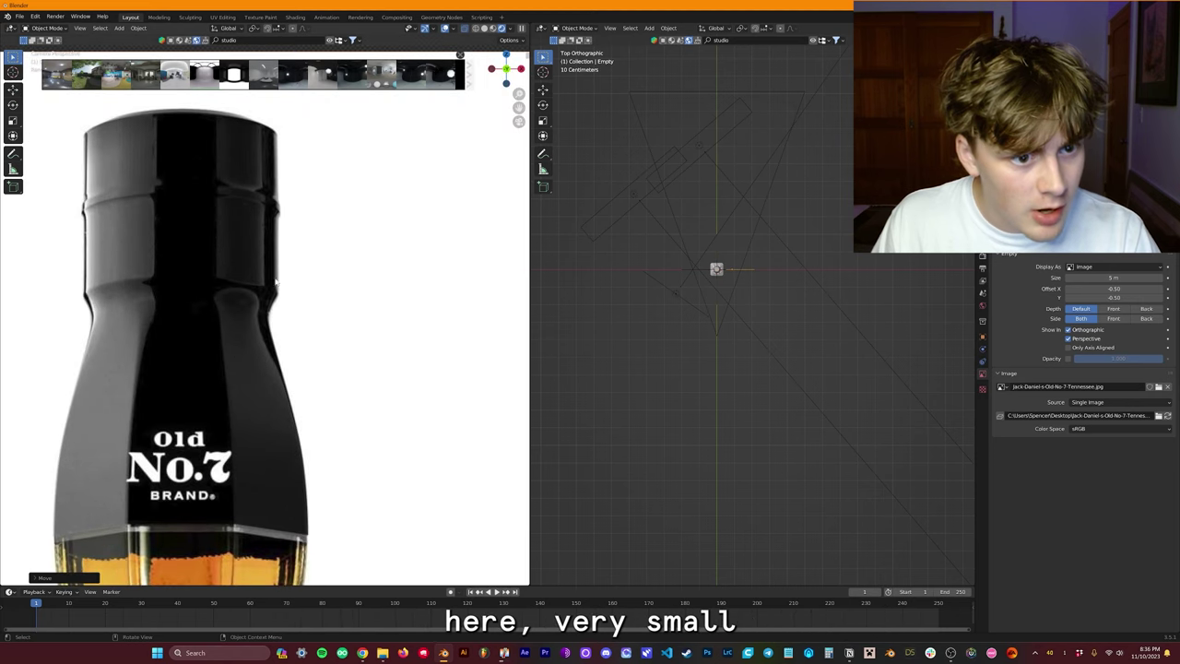
pyautogui.scroll(-10, 263, 346)
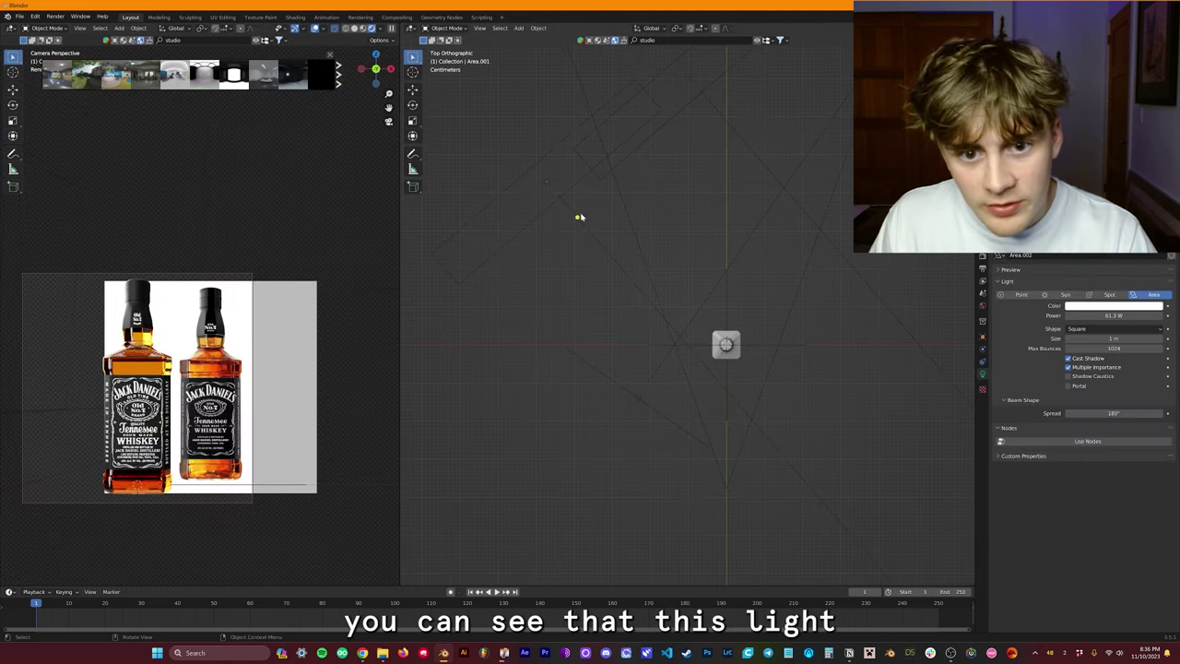
pyautogui.press('g')
pyautogui.rightClick(624, 175)
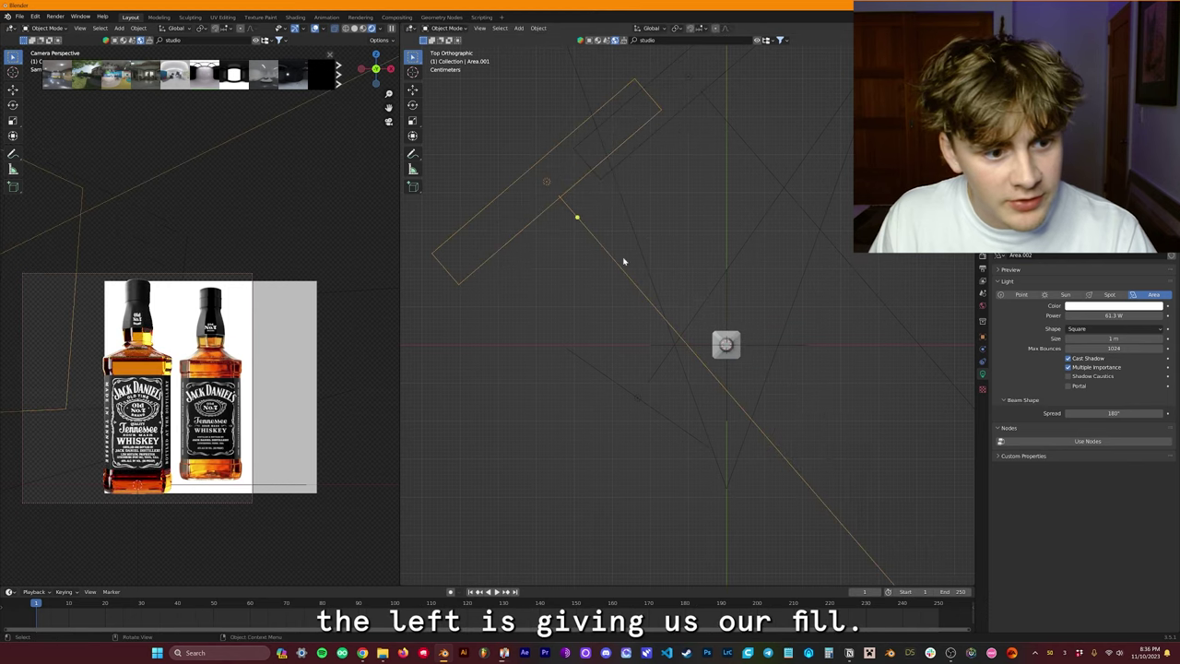
pyautogui.hotkey('shift', 'd')
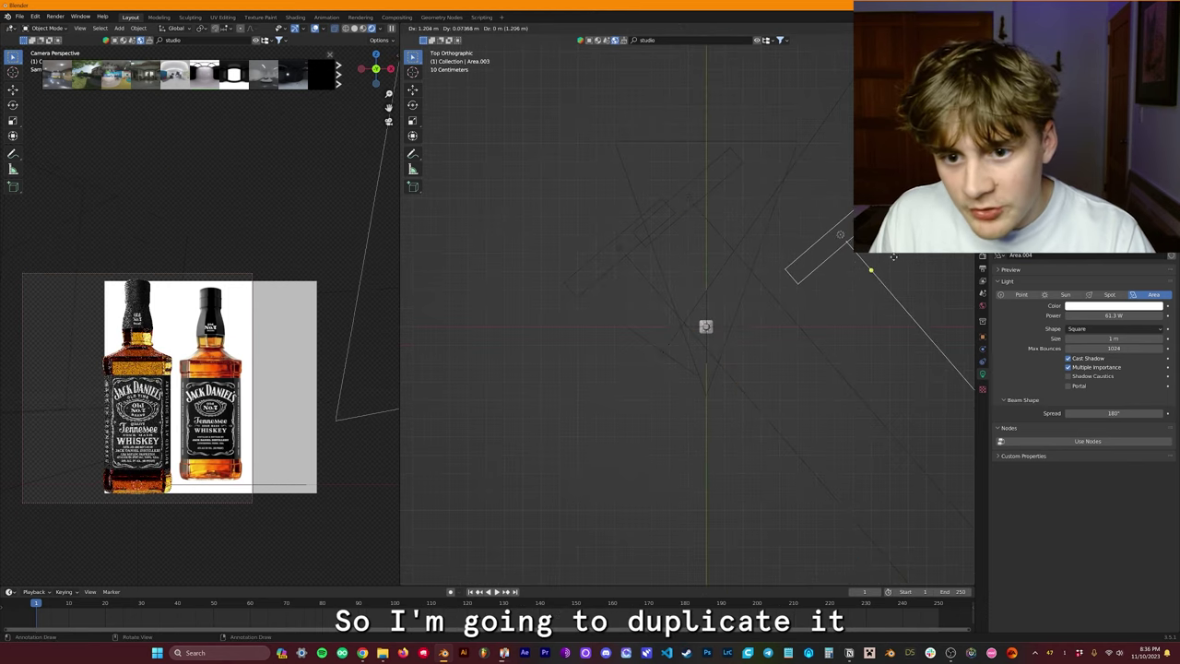
pyautogui.click(873, 262)
pyautogui.press('r')
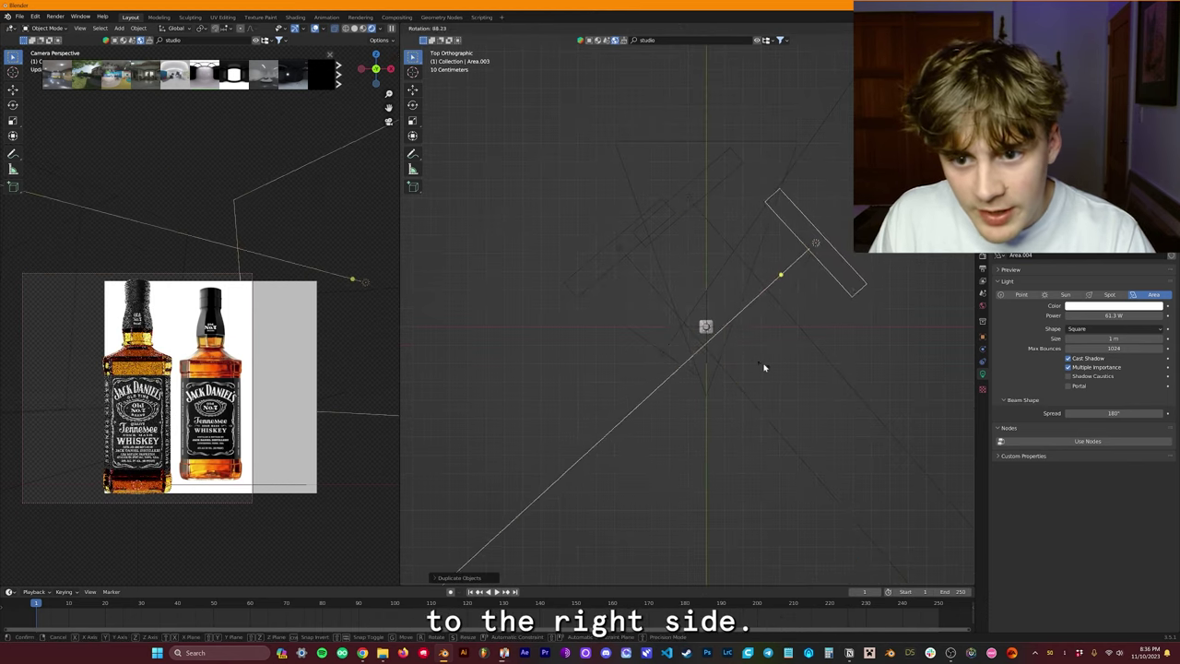
pyautogui.click(763, 367)
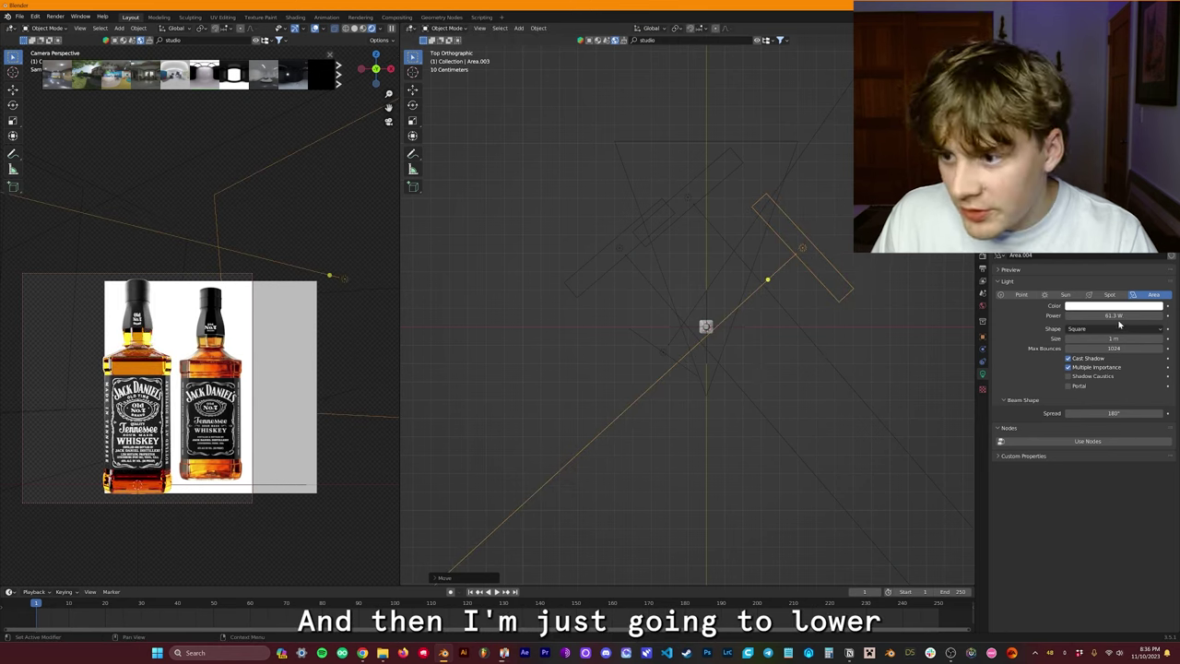
pyautogui.moveTo(1117, 316); pyautogui.dragTo(1068, 316)
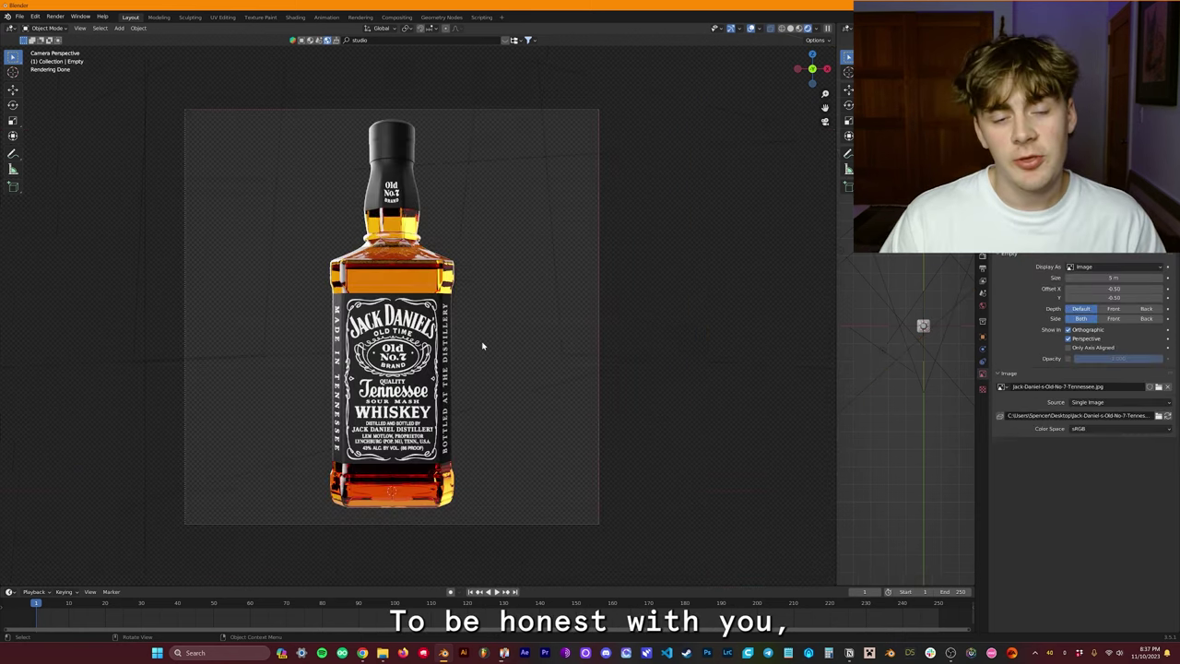
# - Reduce the render's Max Samples and switch the viewport to solid shading
pyautogui.click(982, 268)
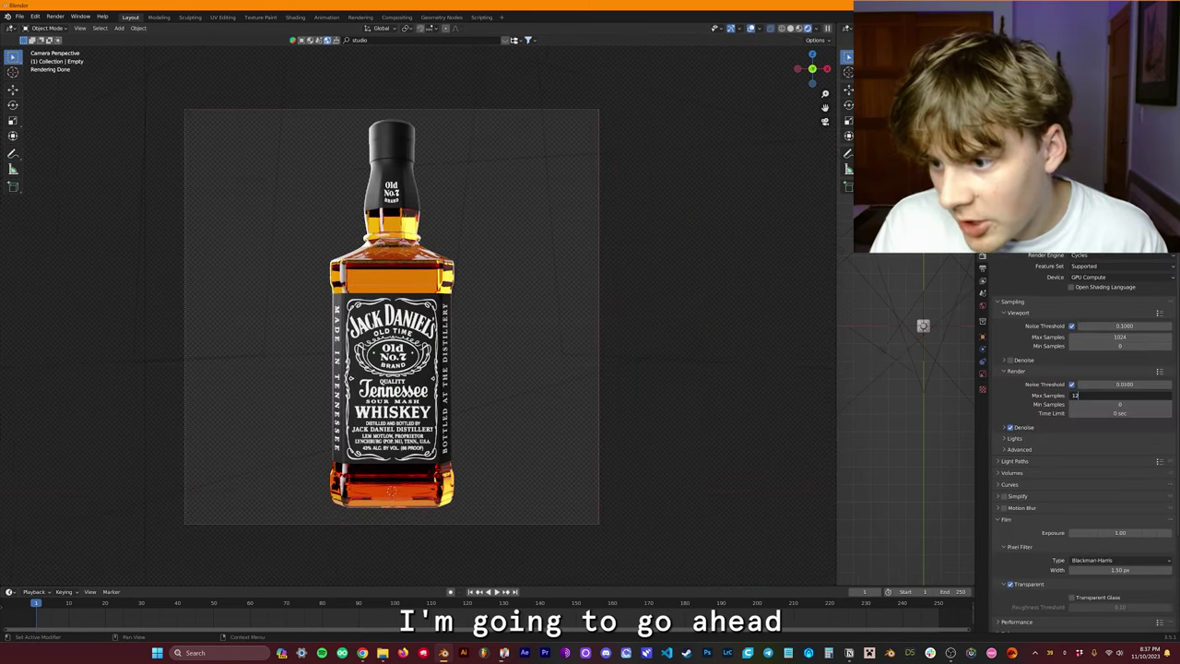
pyautogui.click(790, 27)
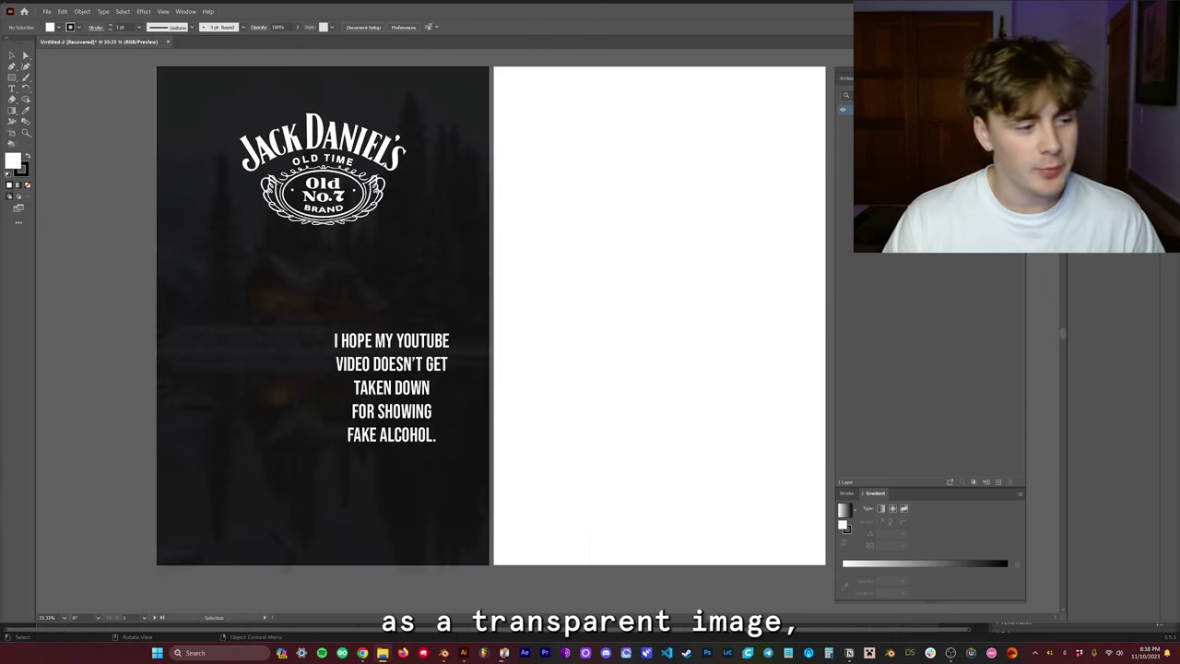
# - Switch to Illustrator, place the transparent bottle render on the dark poster, and scale it down beside the text
pyautogui.moveTo(0, 310); pyautogui.dragTo(364, 309)
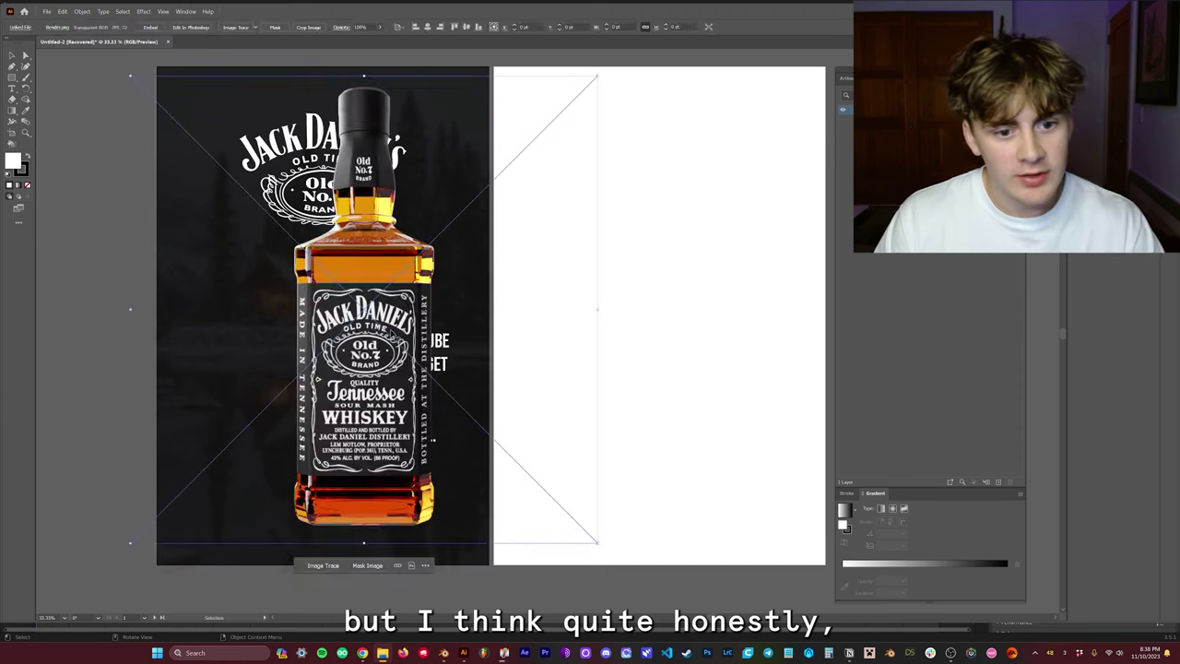
pyautogui.keyDown('shift'); pyautogui.moveTo(598, 309); pyautogui.dragTo(376, 309); pyautogui.keyUp('shift')
pyautogui.moveTo(304, 325); pyautogui.dragTo(300, 402)
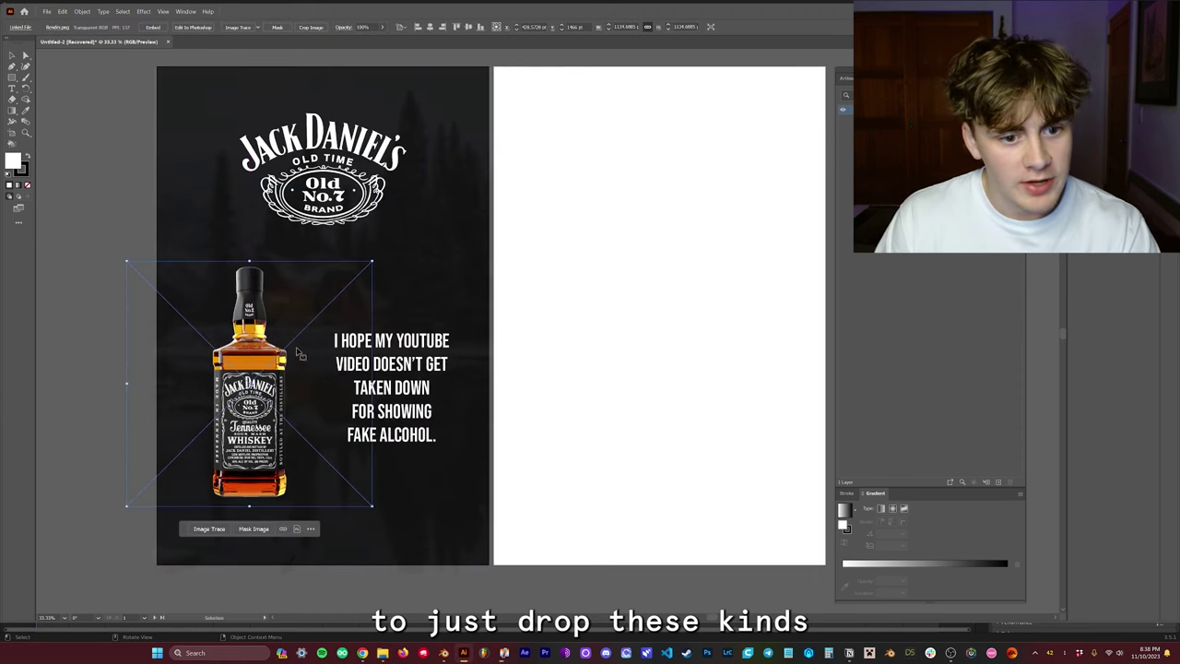
# - Enlarge the bottle render proportionally and nudge it down so it fills the space below the poster's logo
pyautogui.keyDown('shift'); pyautogui.moveTo(252, 263); pyautogui.dragTo(250, 230); pyautogui.keyUp('shift')
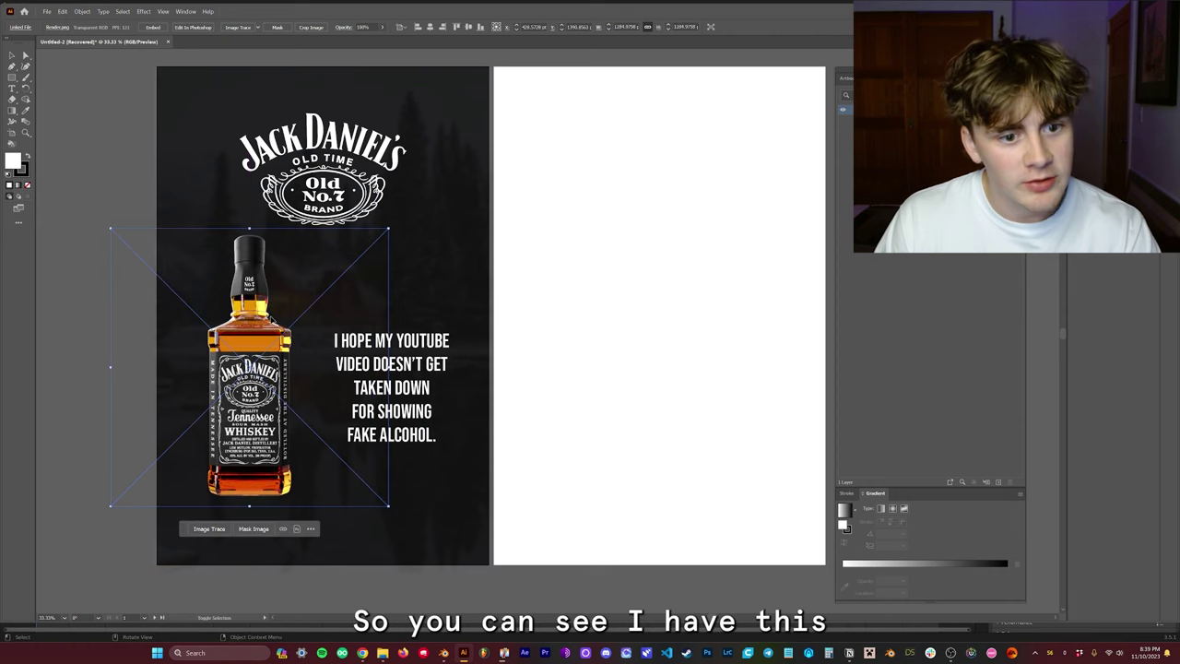
pyautogui.hotkey('ctrl', 'shift', 'a')
pyautogui.moveTo(271, 332); pyautogui.dragTo(270, 339)
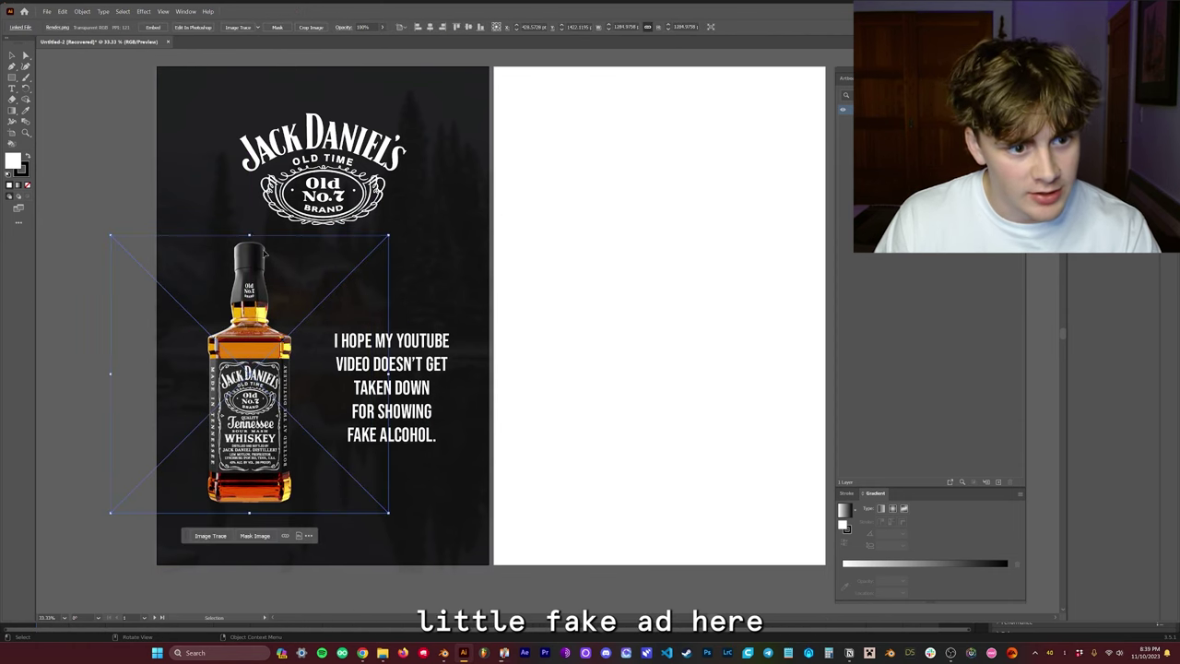
pyautogui.keyDown('shift'); pyautogui.moveTo(249, 235); pyautogui.dragTo(250, 213); pyautogui.keyUp('shift')
pyautogui.click(464, 360)
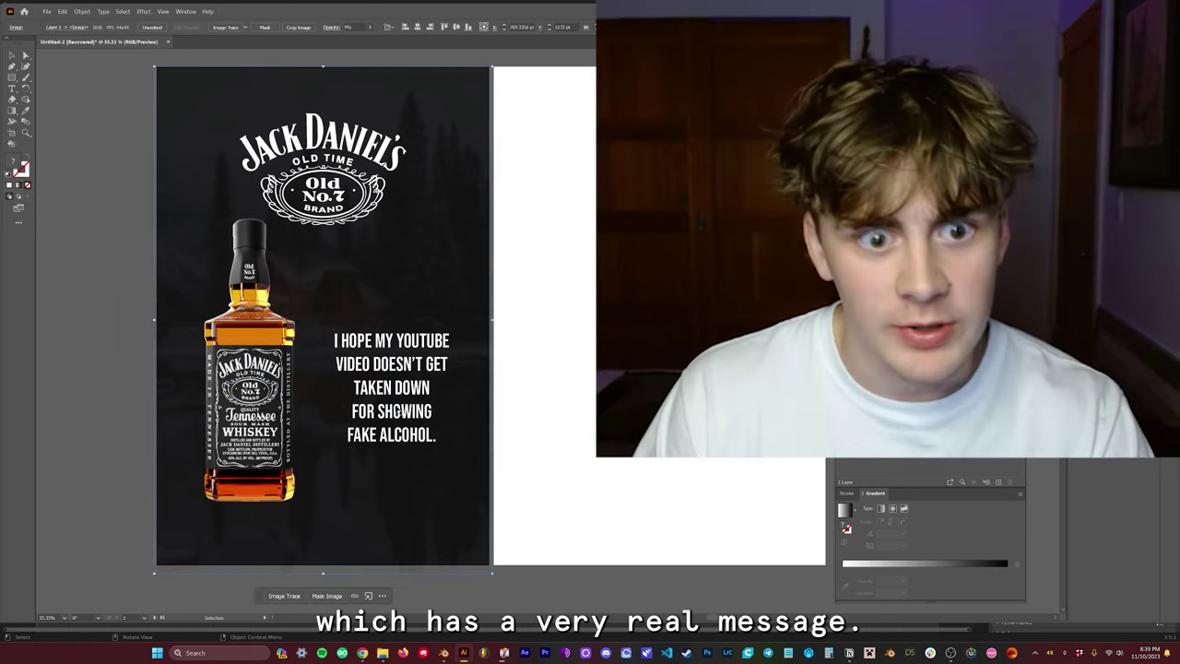
# - Center the second bottle render horizontally and vertically on the white artboard
pyautogui.keyDown('alt'); pyautogui.scroll(3, 383, 409); pyautogui.keyUp('alt')
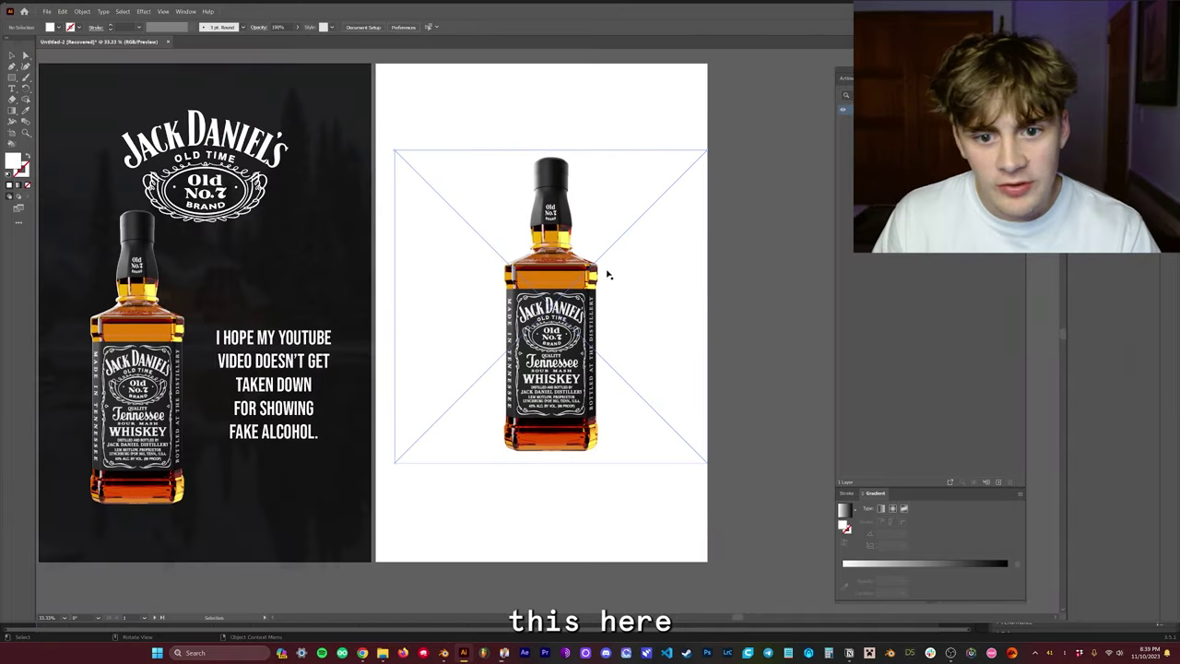
pyautogui.click(432, 28)
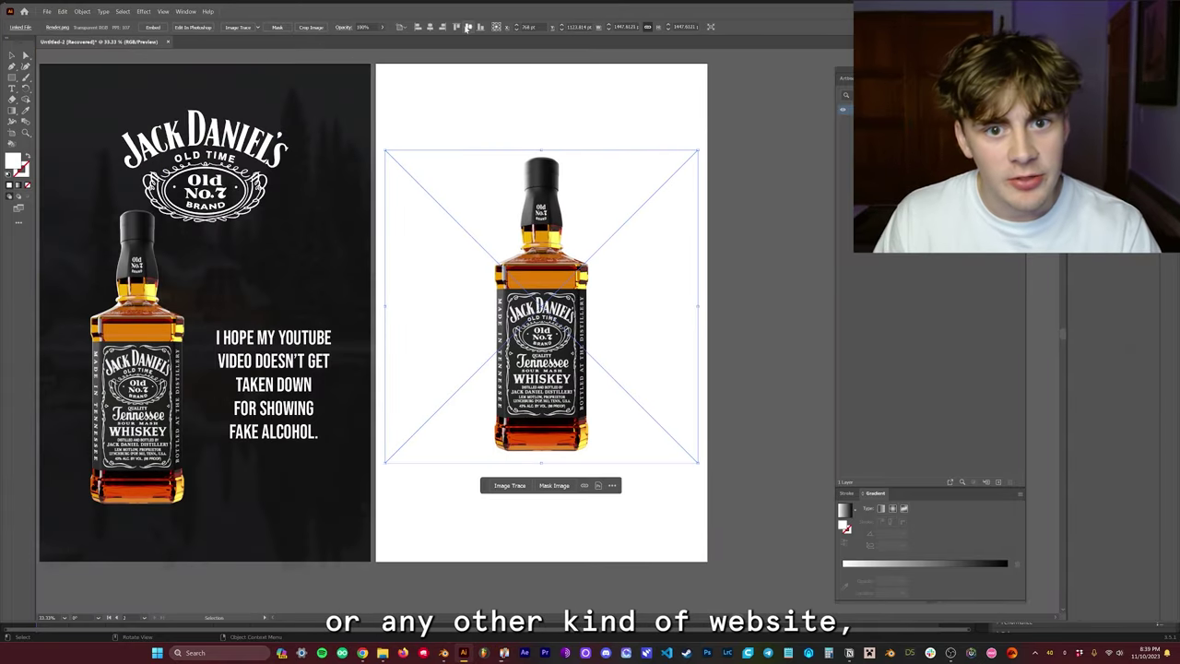
pyautogui.click(738, 197)
pyautogui.scroll(1, 742, 277)
pyautogui.hscroll(-3, 751, 349)
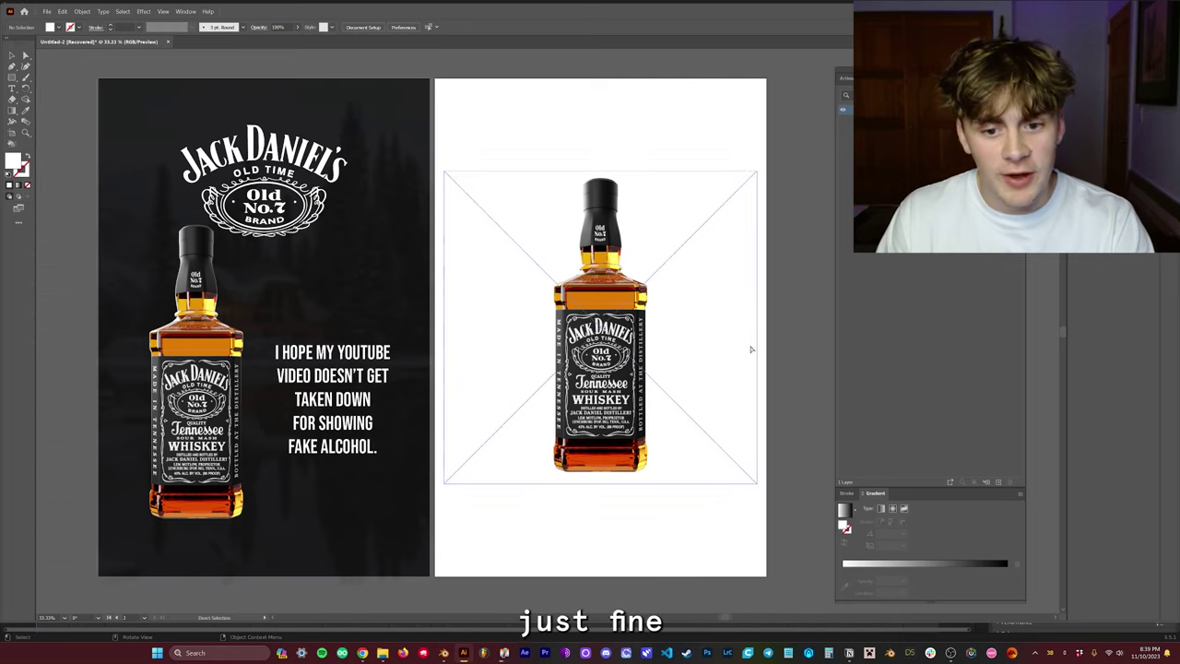
pyautogui.hscroll(3, 751, 348)
pyautogui.hscroll(-2, 751, 348)
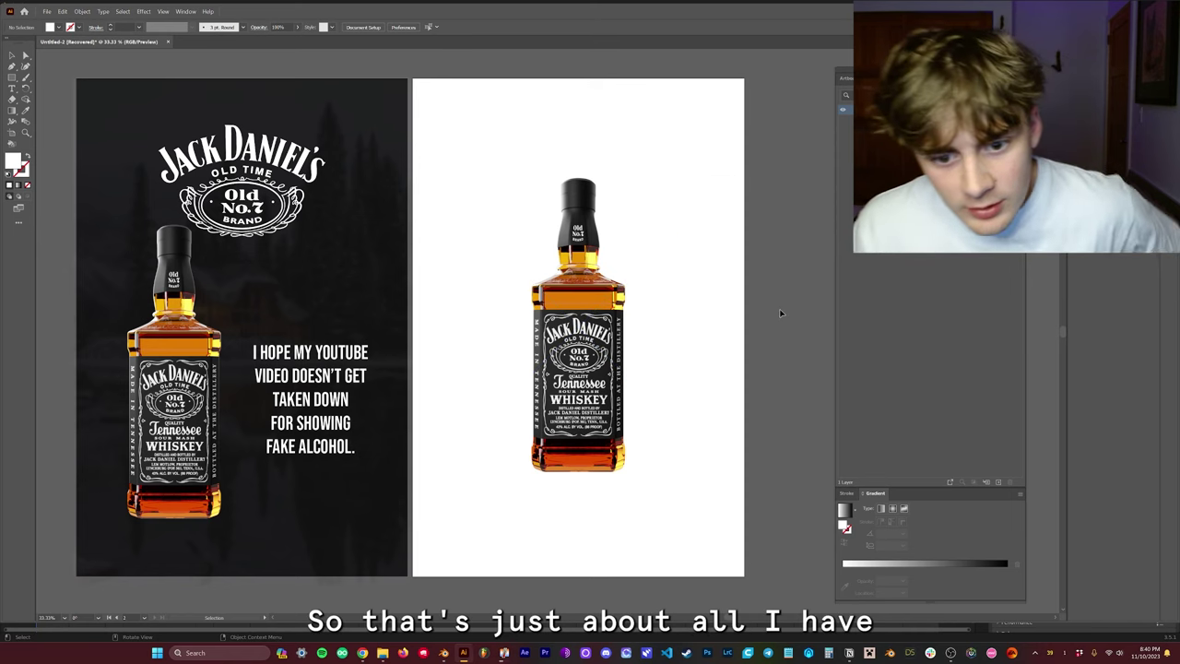
pyautogui.scroll(-2, 780, 313)
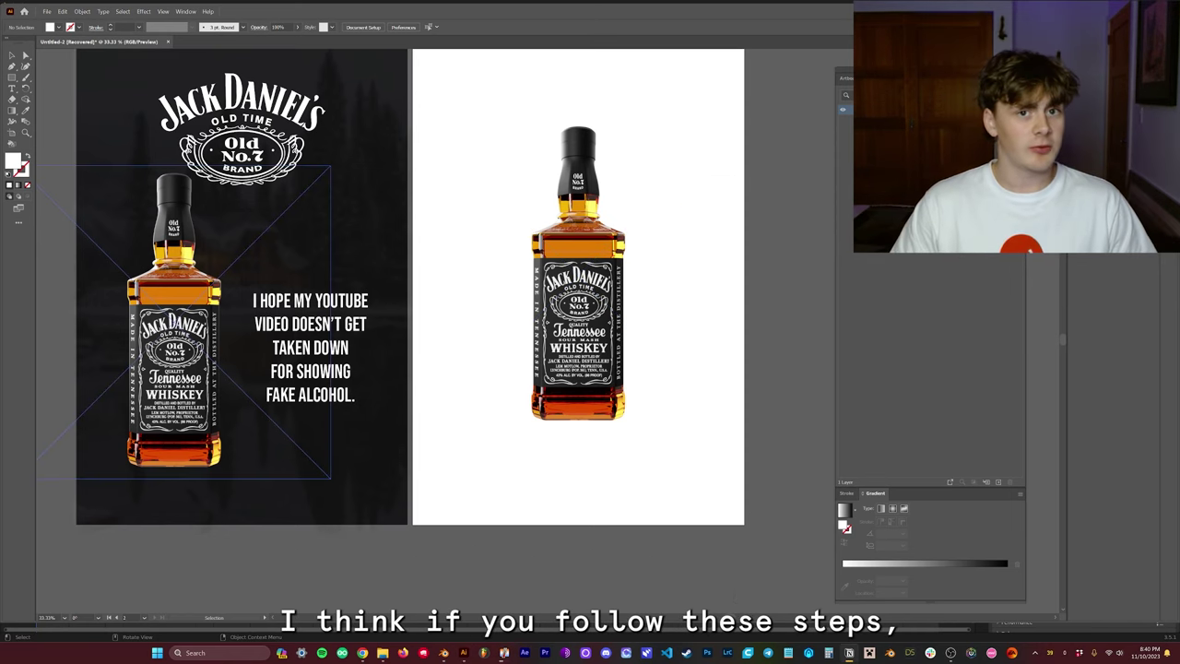